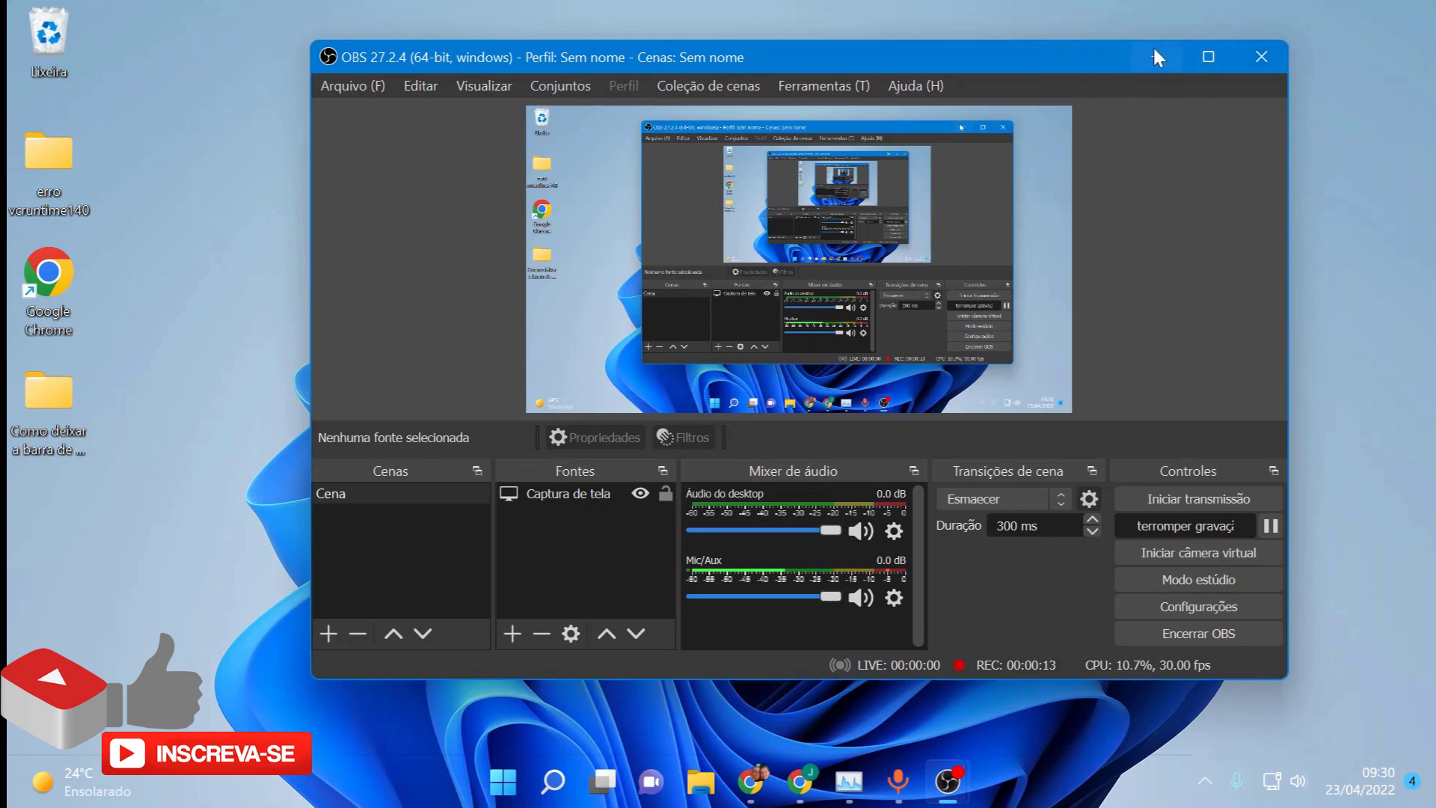
Step: Clear the desktop of the recorder window, view the running processes in Task Manager, and minimise it
left_click(1157, 57)
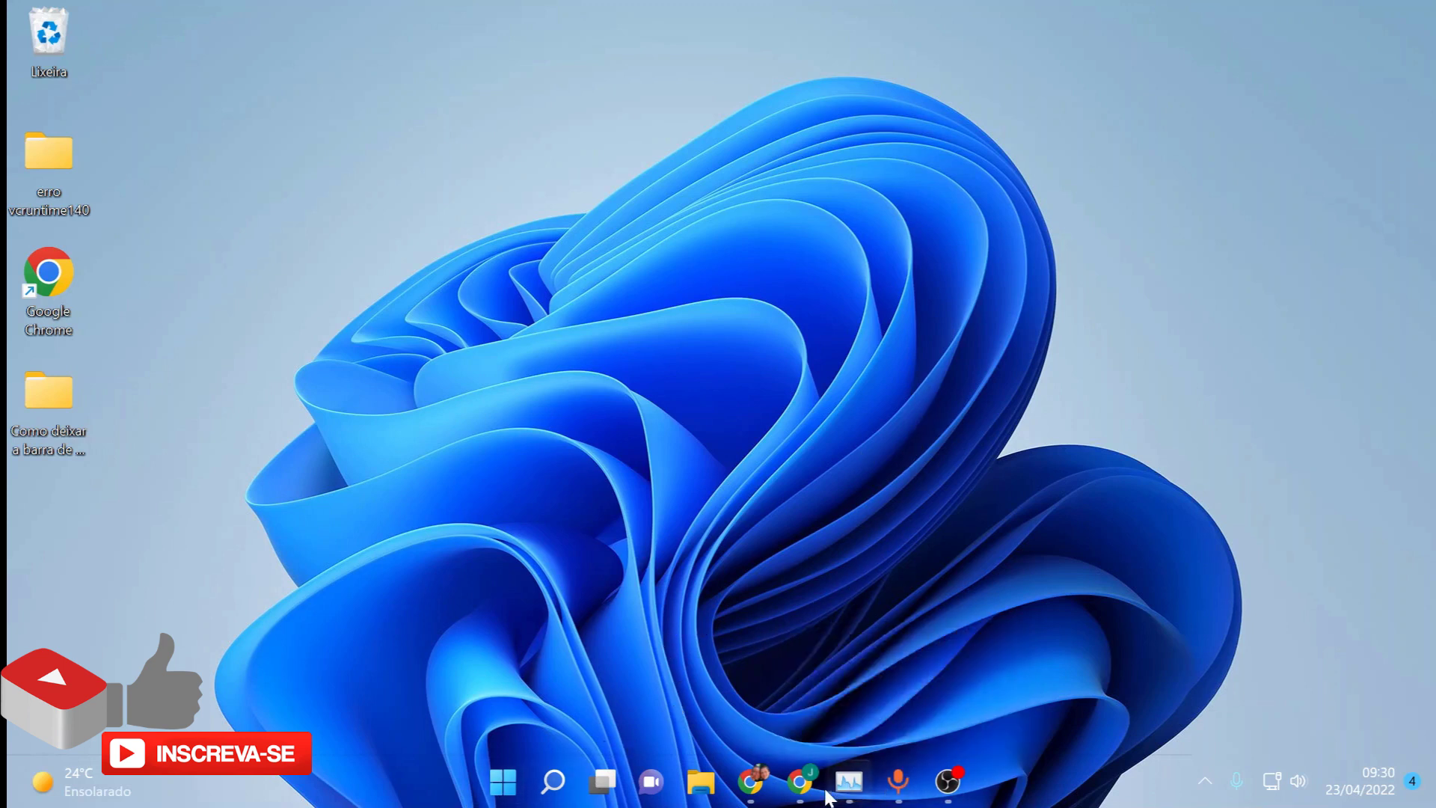
left_click(848, 783)
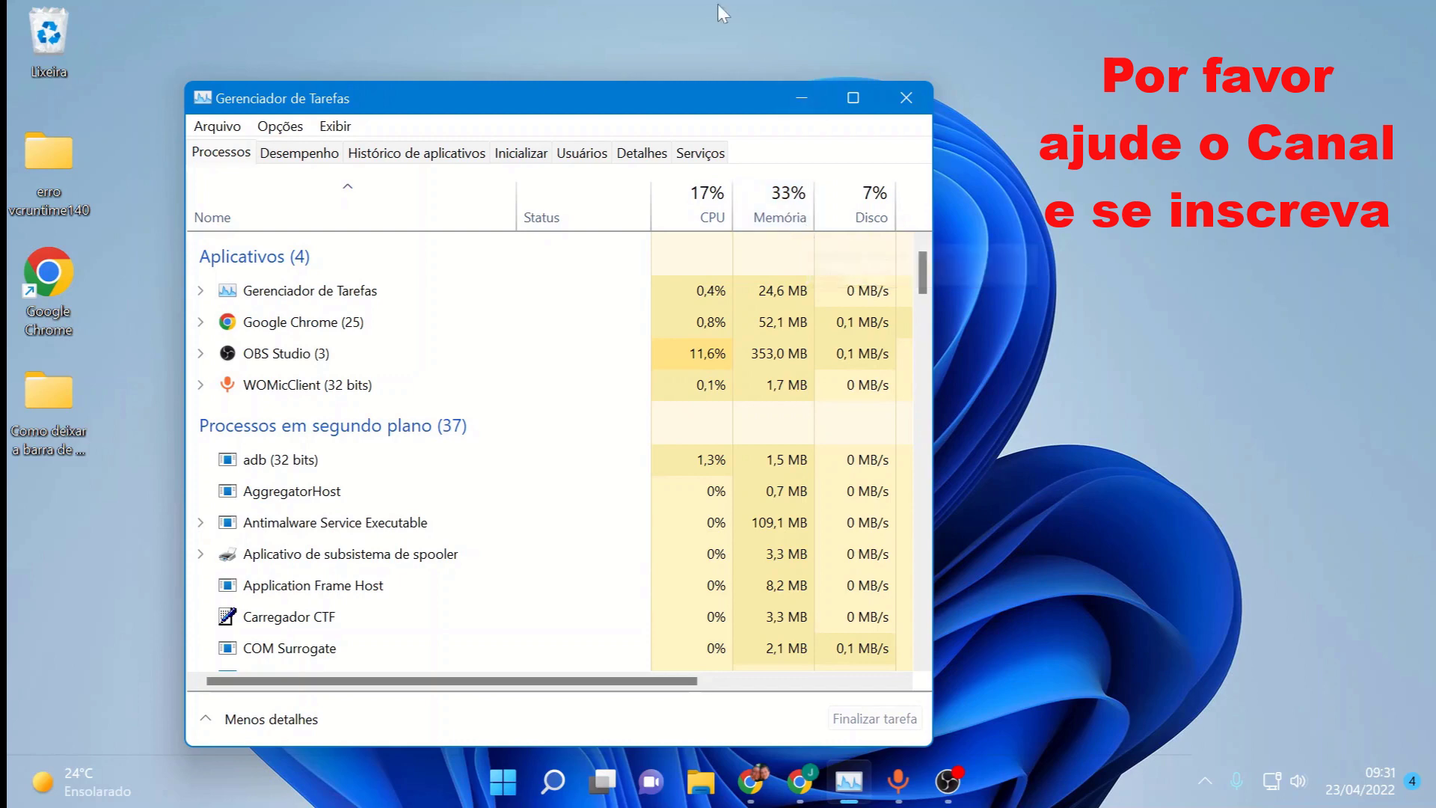
left_click(802, 98)
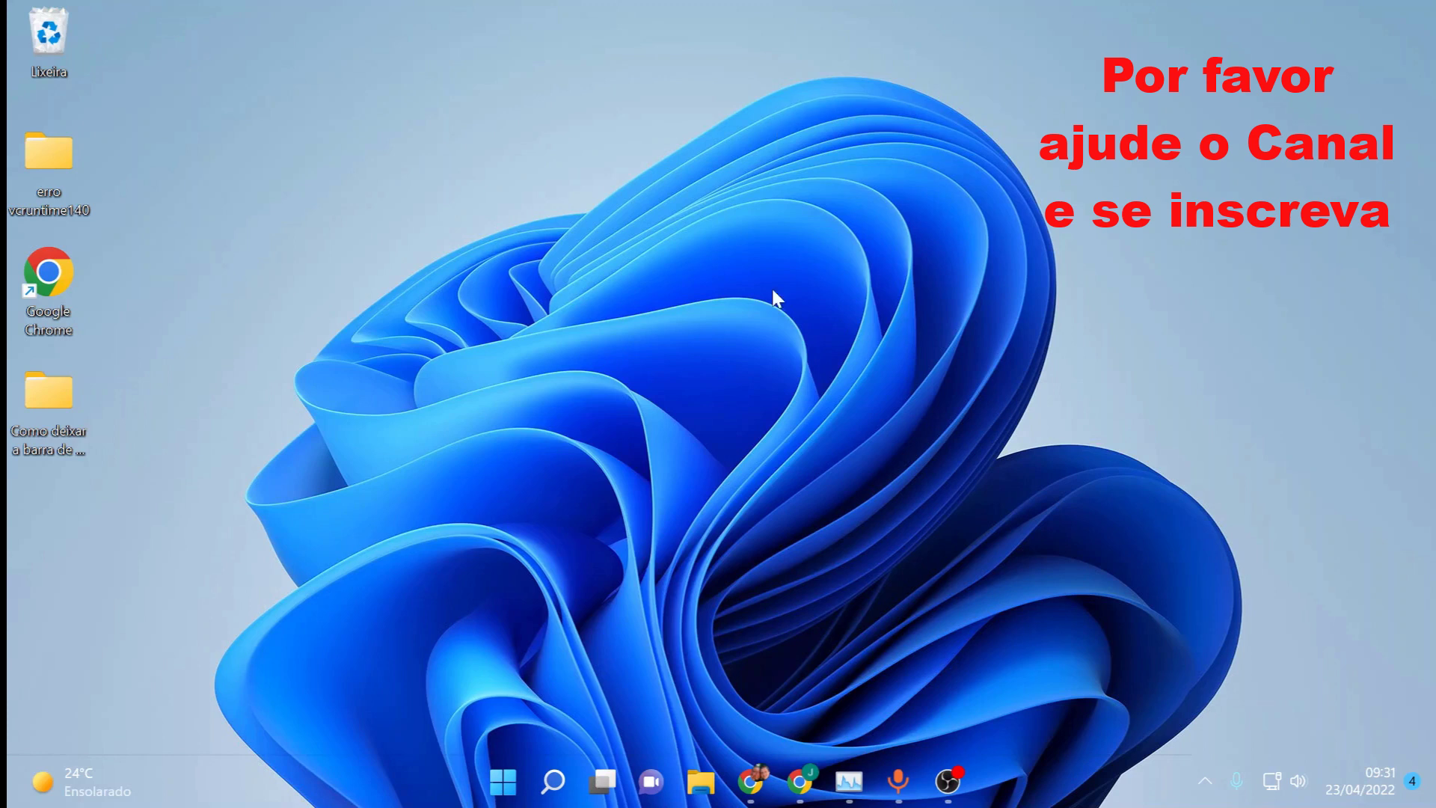
Step: Find Segurança do Windows through system search and open its Proteção contra vírus e ameaças page
left_click(503, 782)
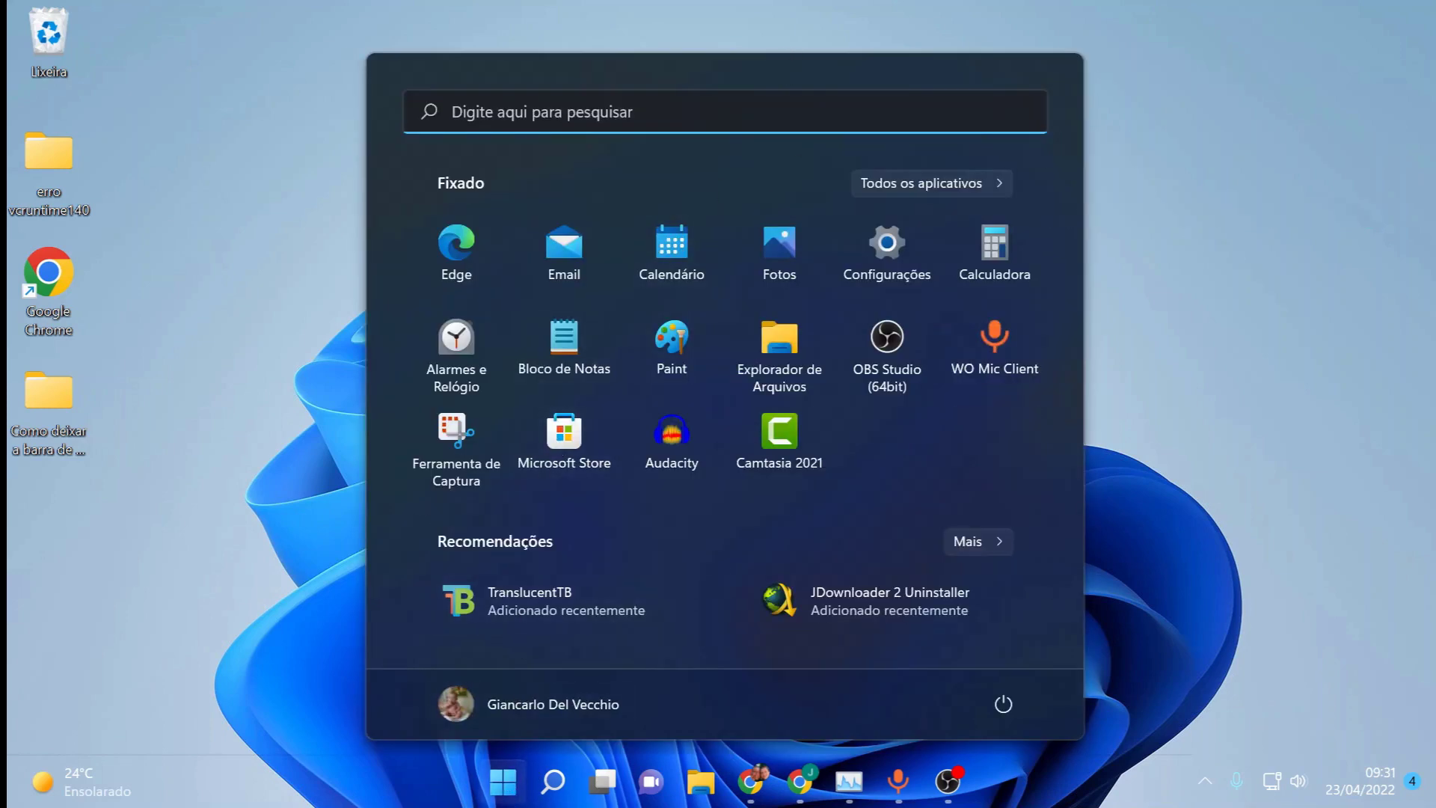
left_click(782, 94)
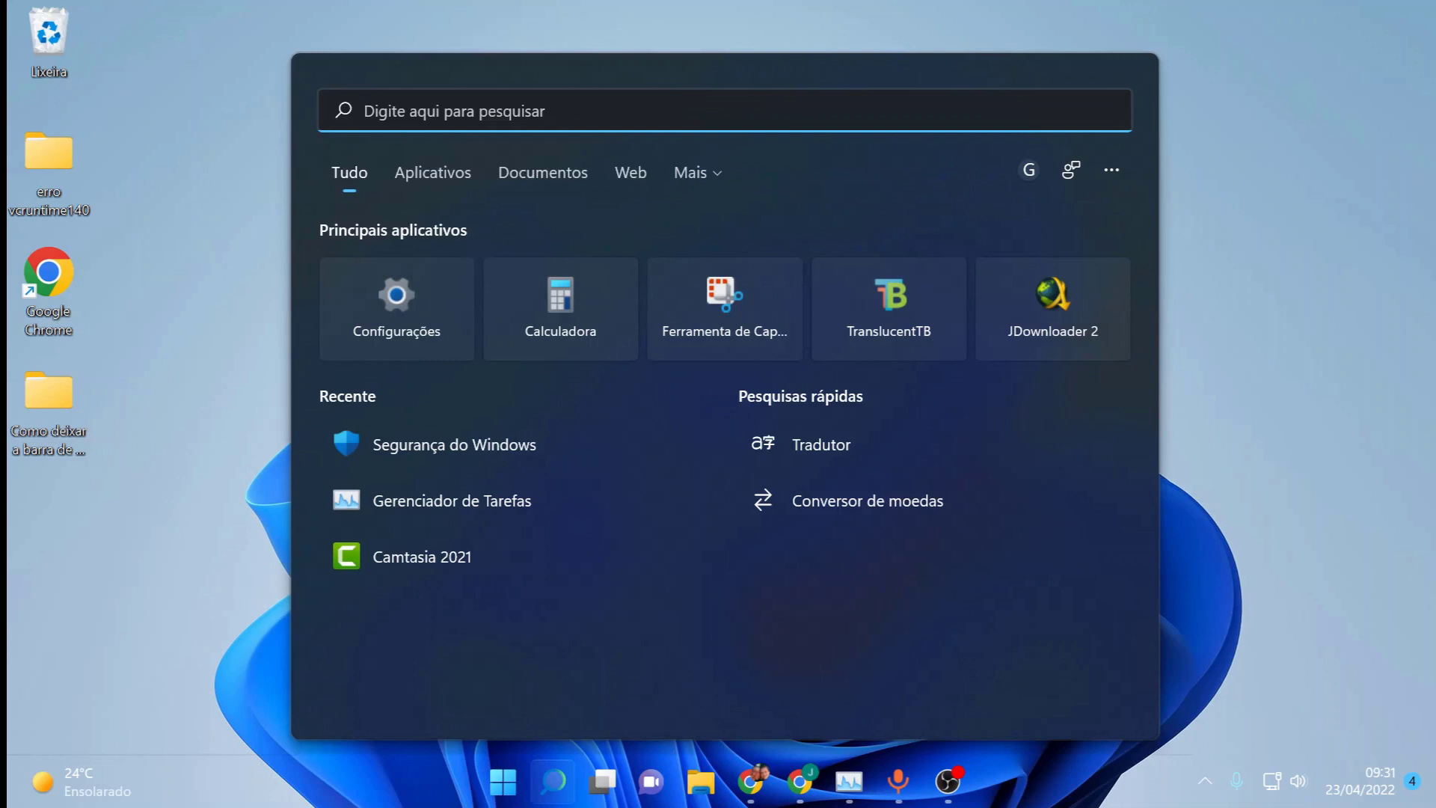
type("s")
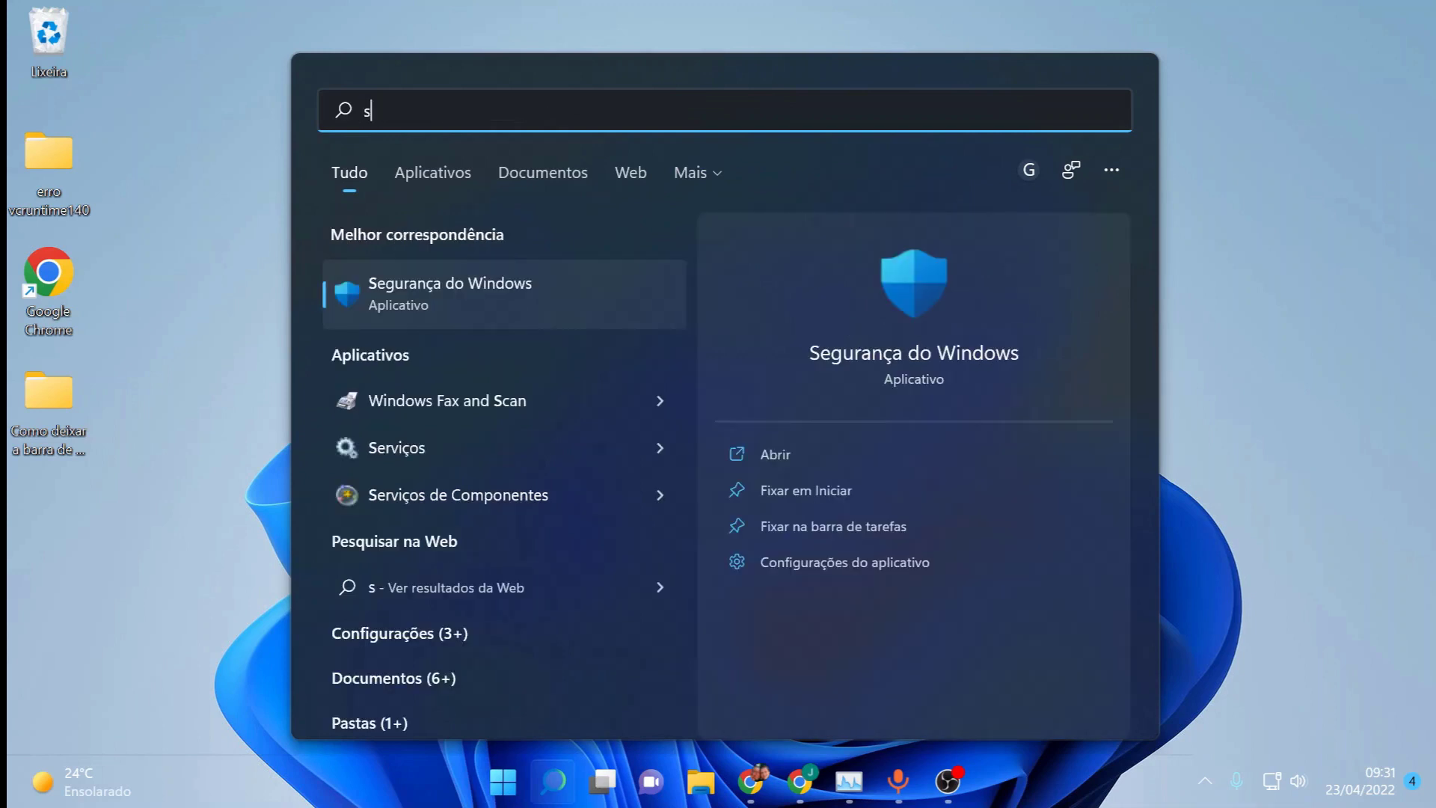
left_click(523, 283)
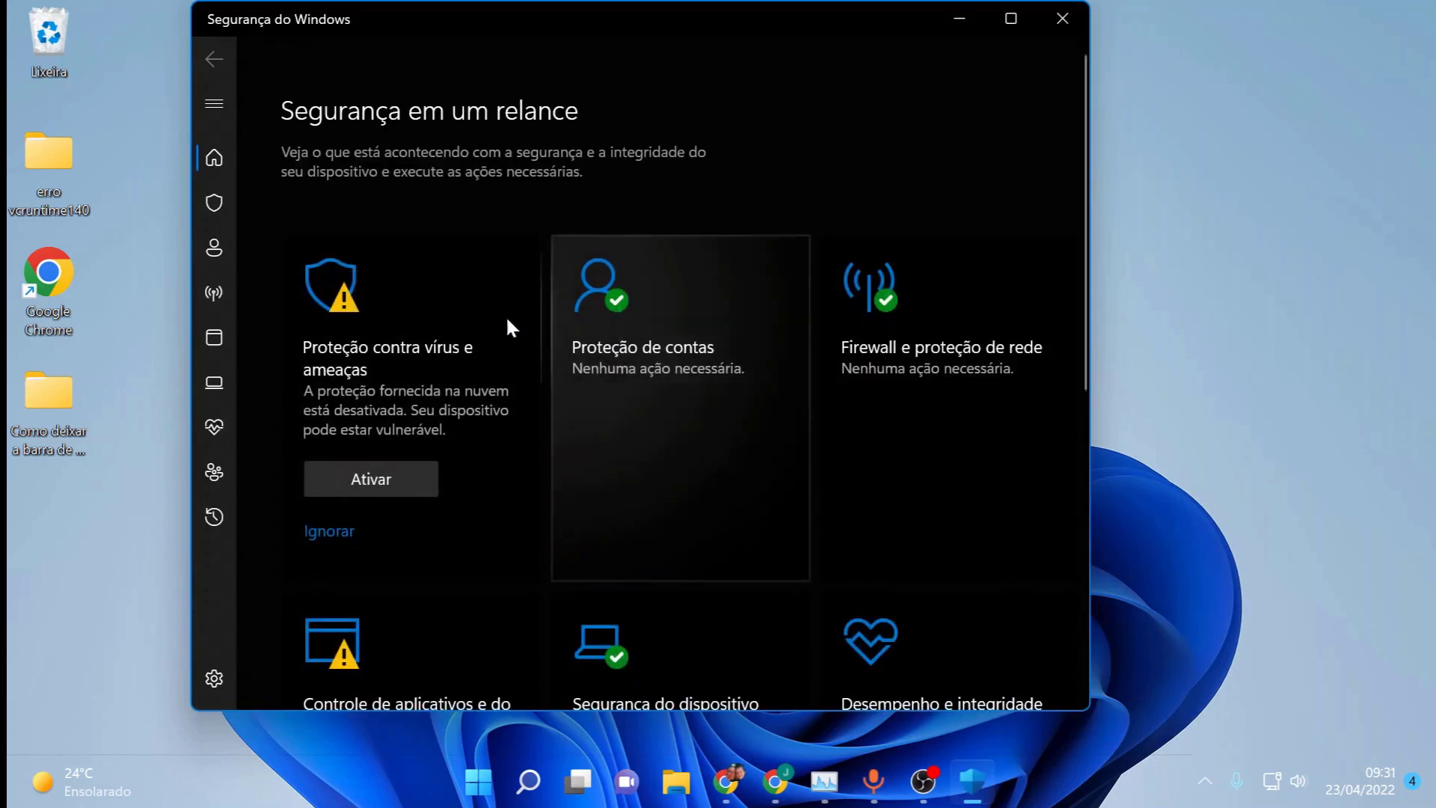
left_click(397, 354)
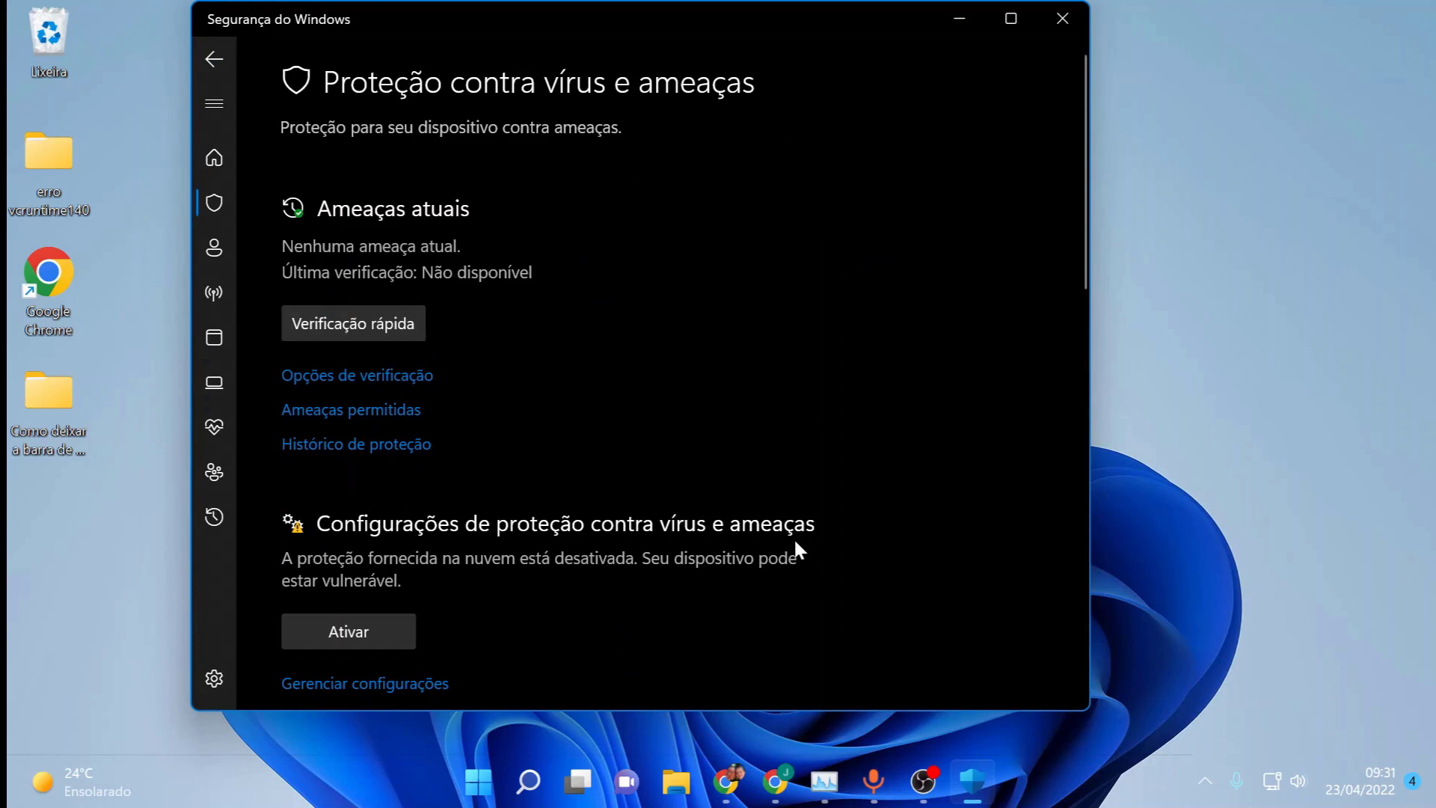
Step: Turn off Proteção em tempo real in the virus and threat protection settings
scroll(792, 537, "down", 2)
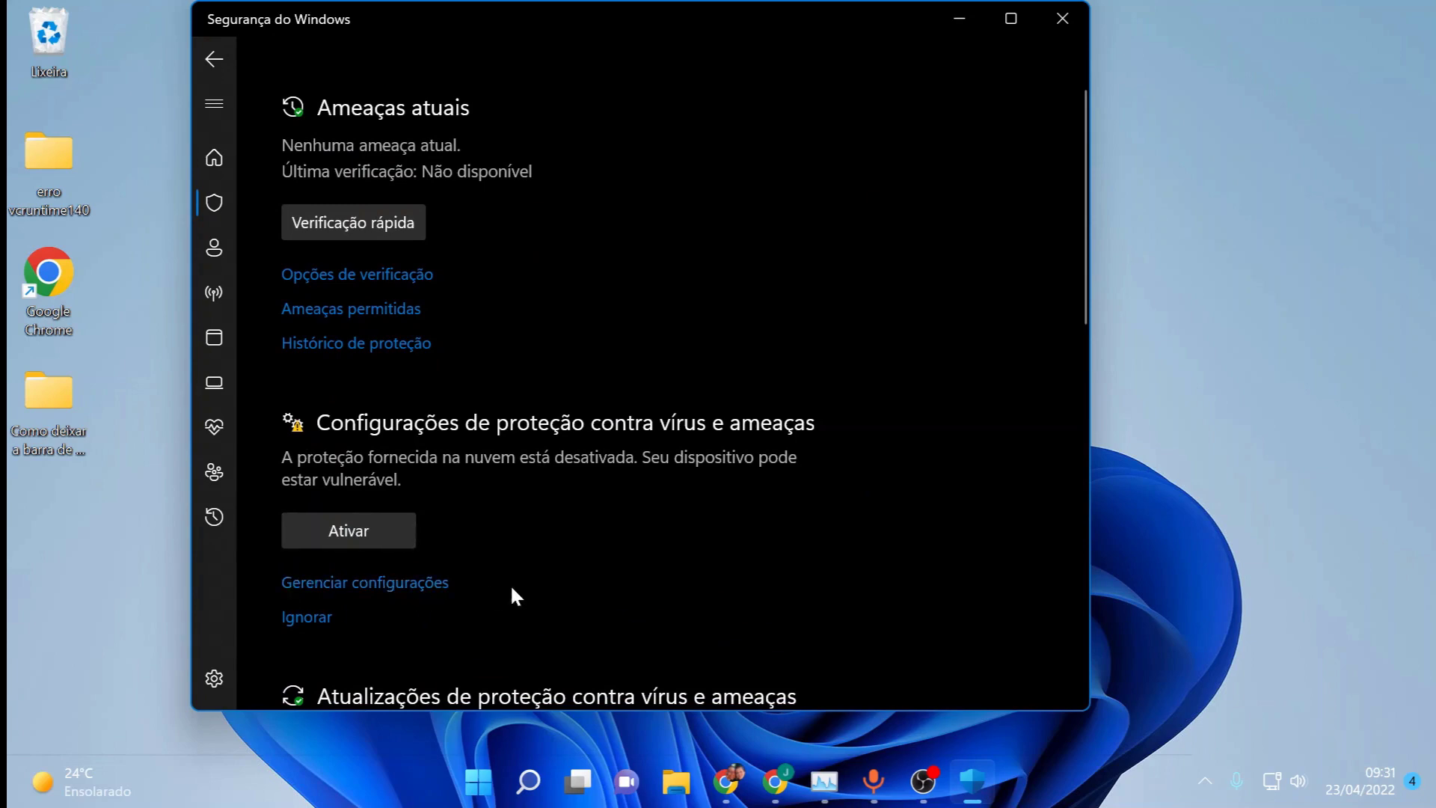
scroll(386, 595, "up", 1)
left_click(386, 594)
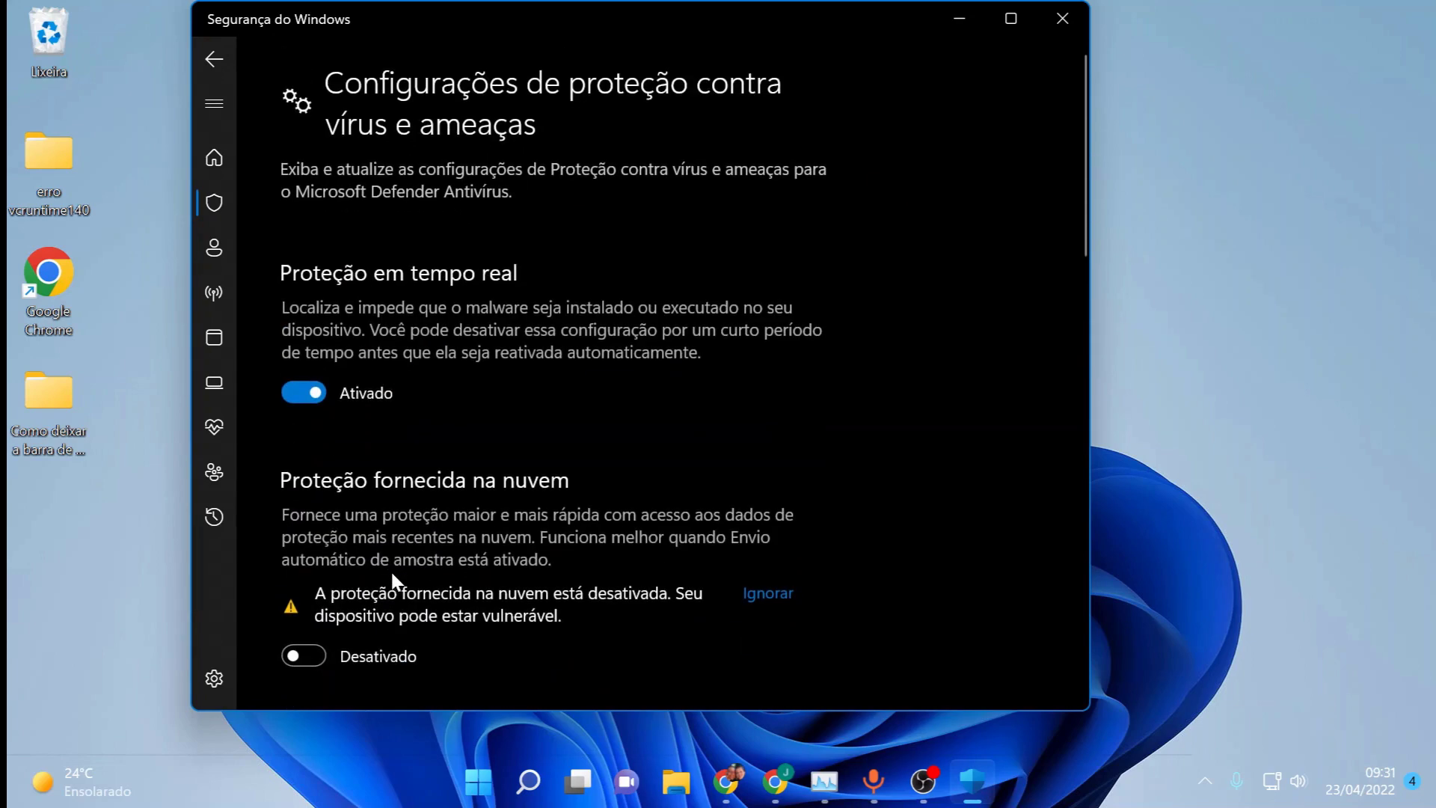
left_click(307, 392)
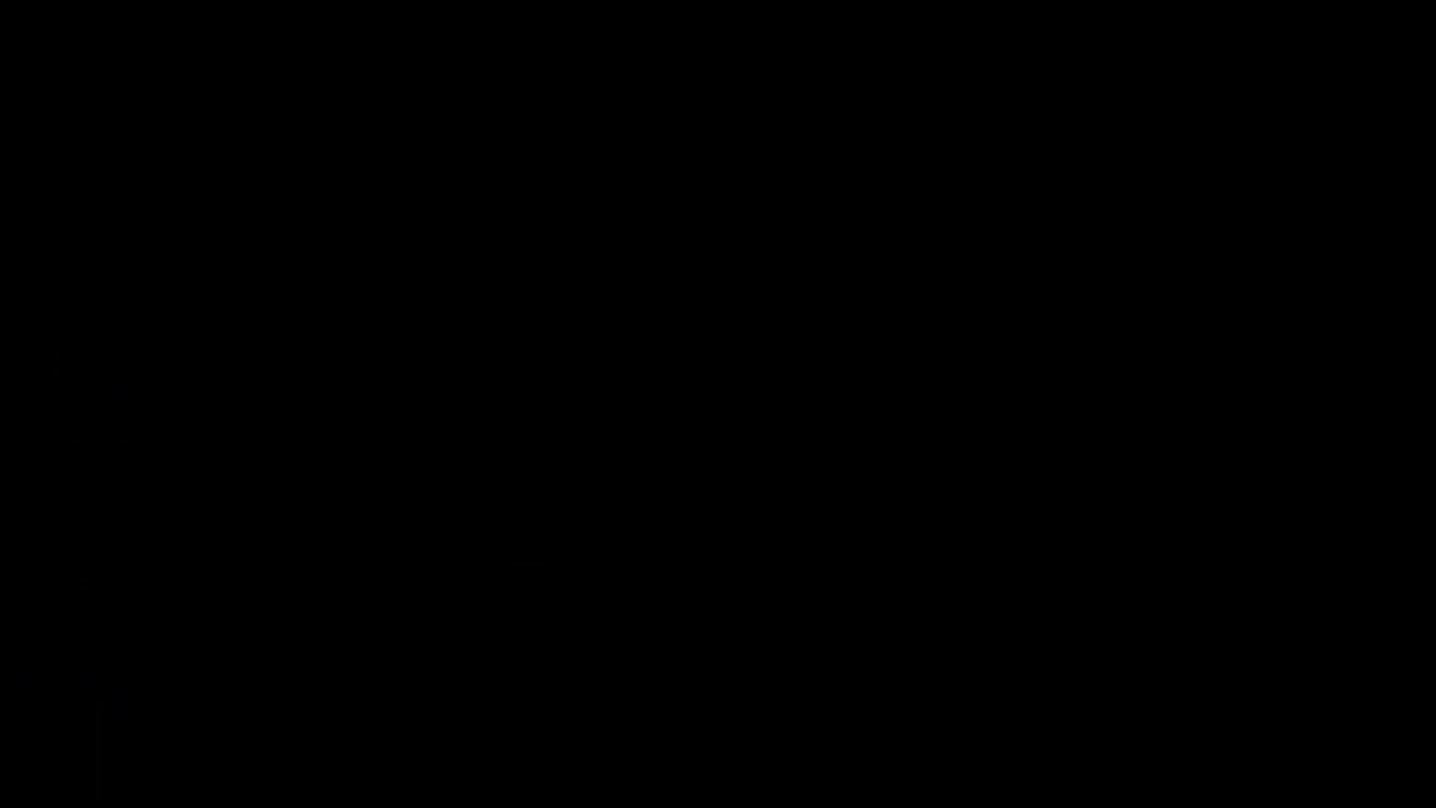
Step: Review the cloud protection, automatic sample submission and tamper protection settings, and minimise Windows Security
scroll(544, 473, "down", 3)
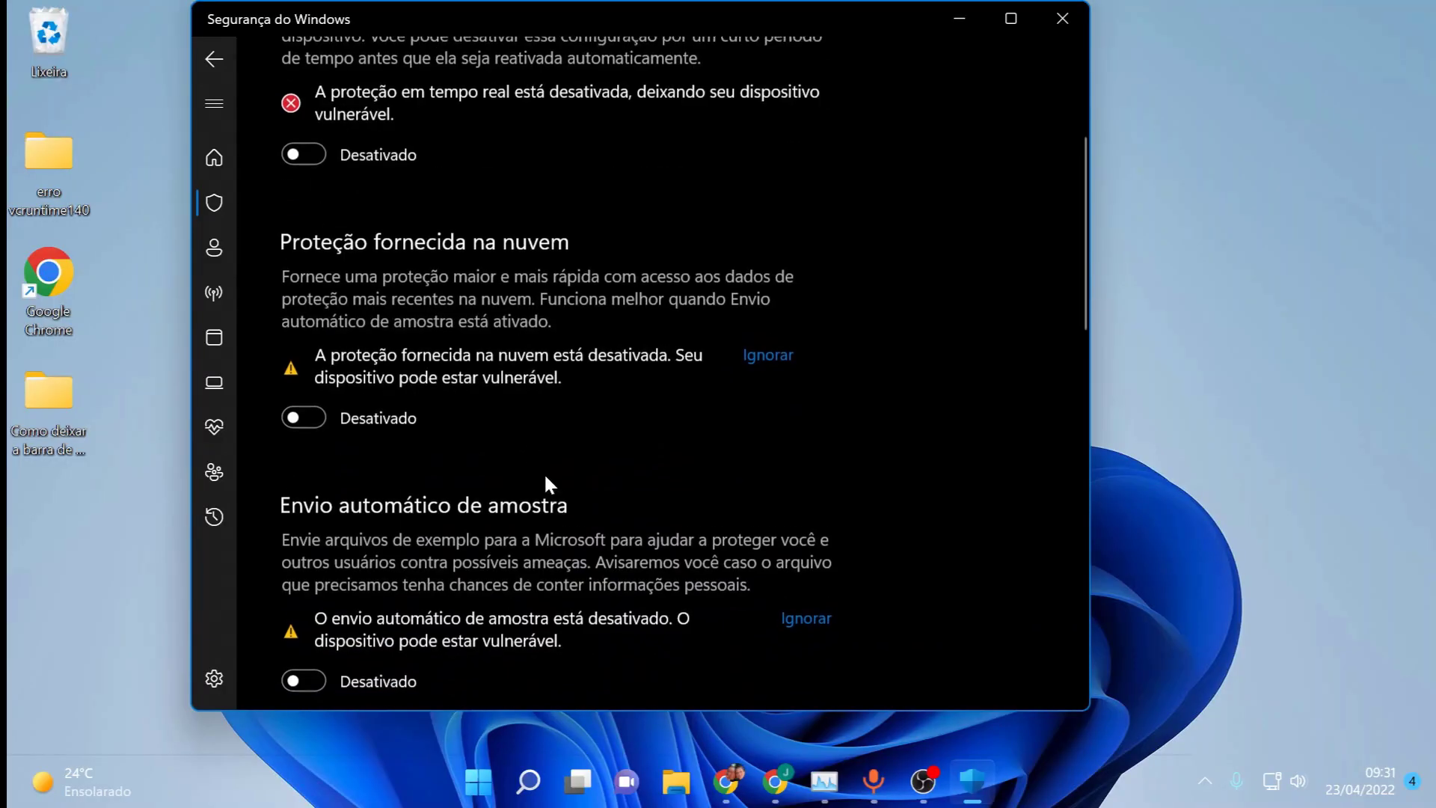
scroll(338, 480, "down", 5)
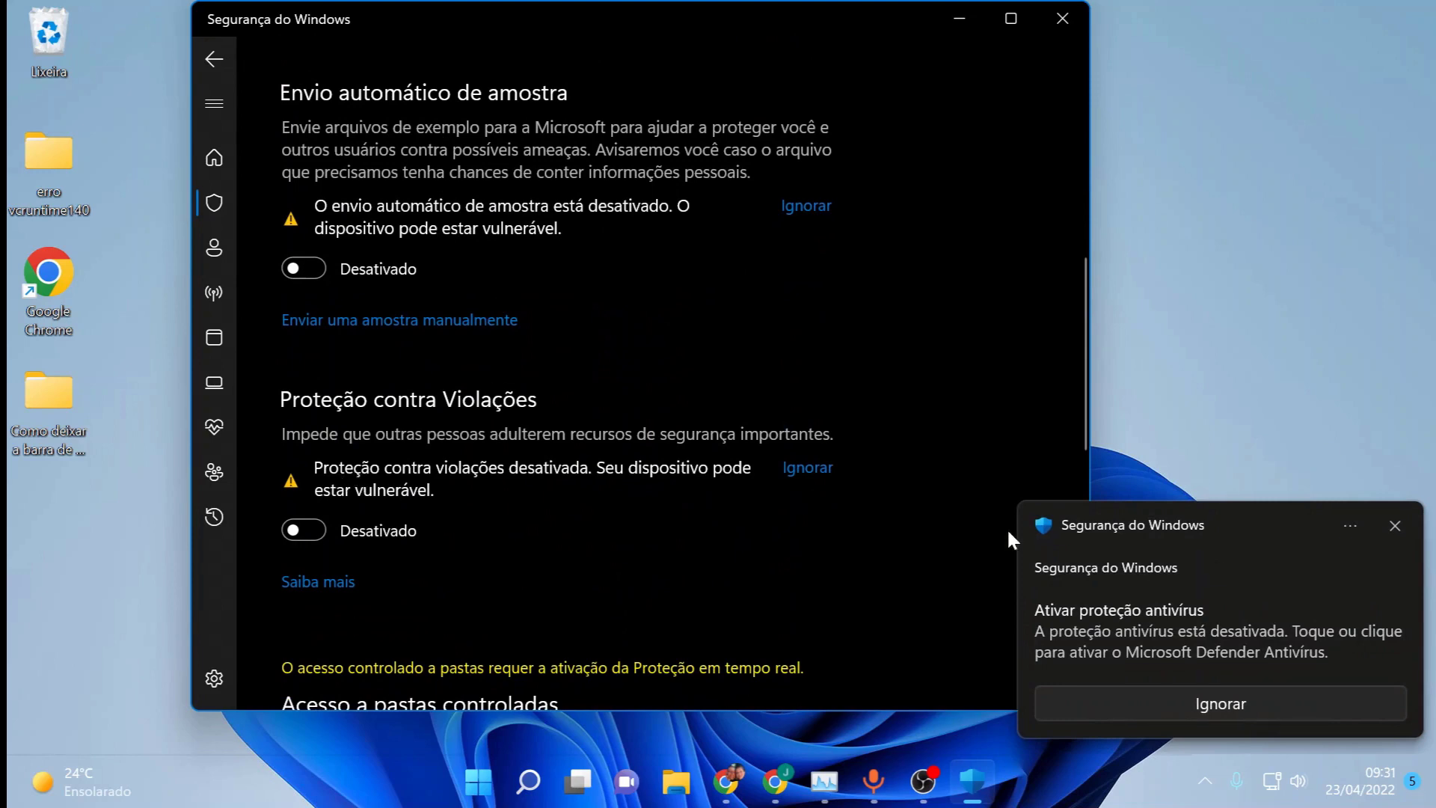
scroll(530, 381, "down", 6)
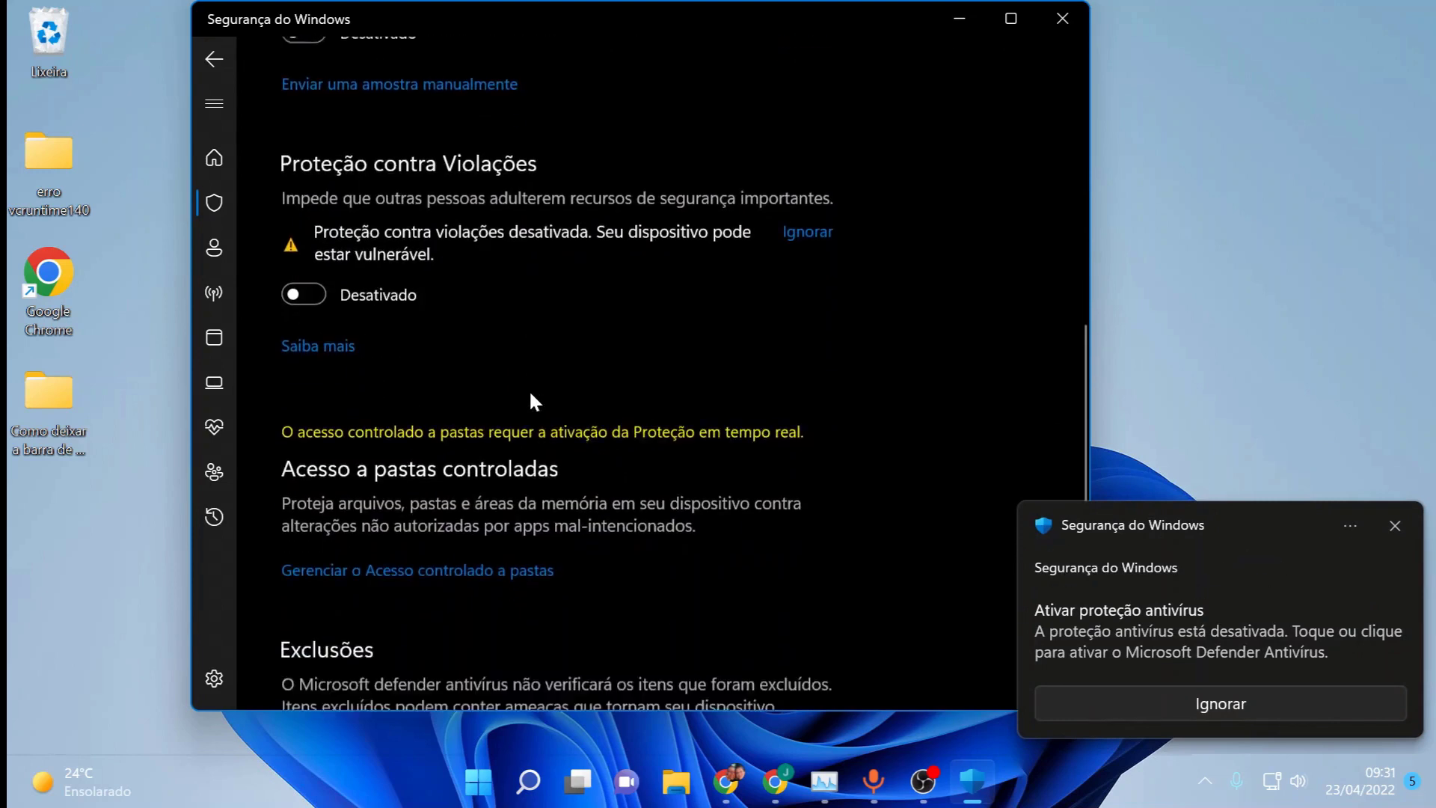
scroll(458, 471, "up", 6)
scroll(457, 471, "up", 5)
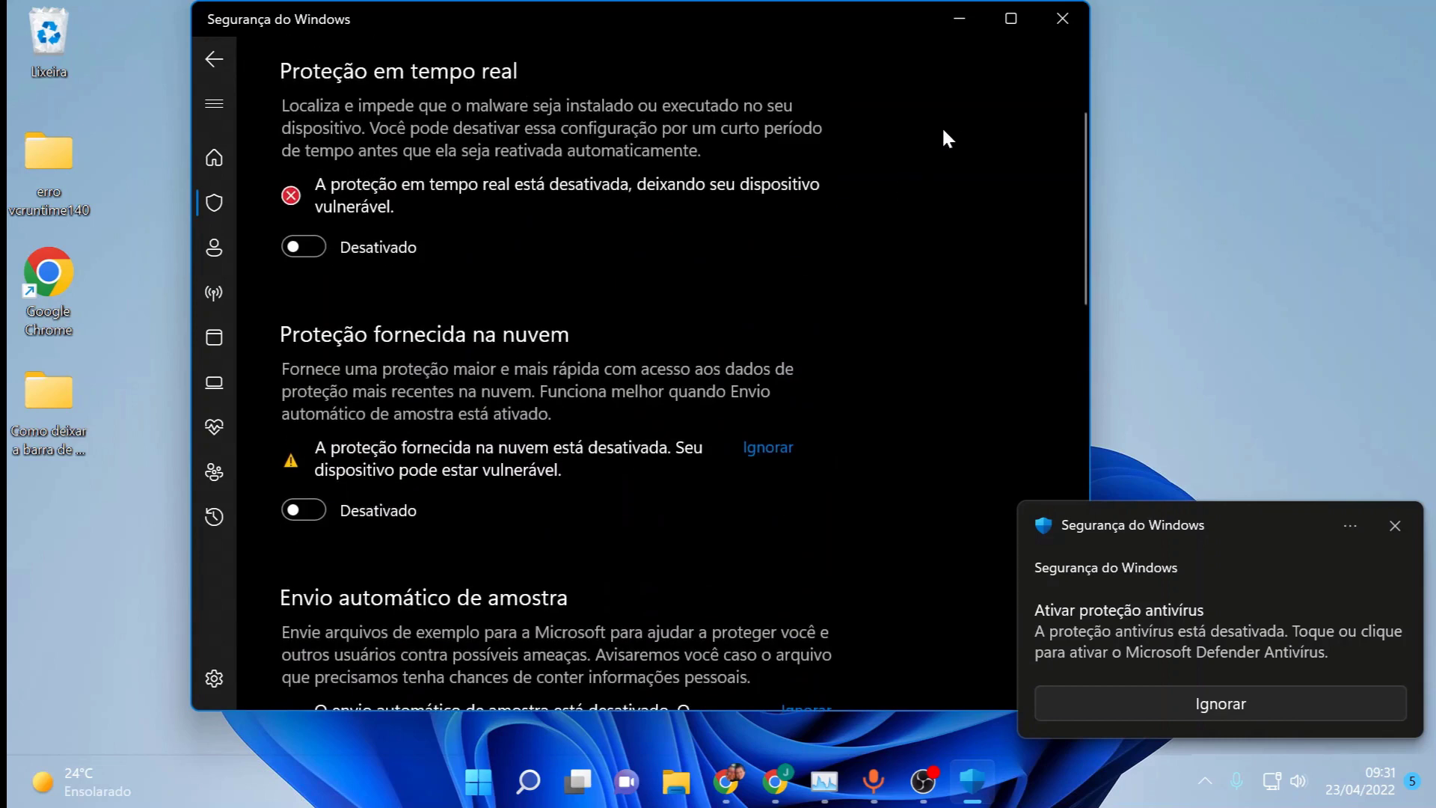
scroll(711, 314, "up", 3)
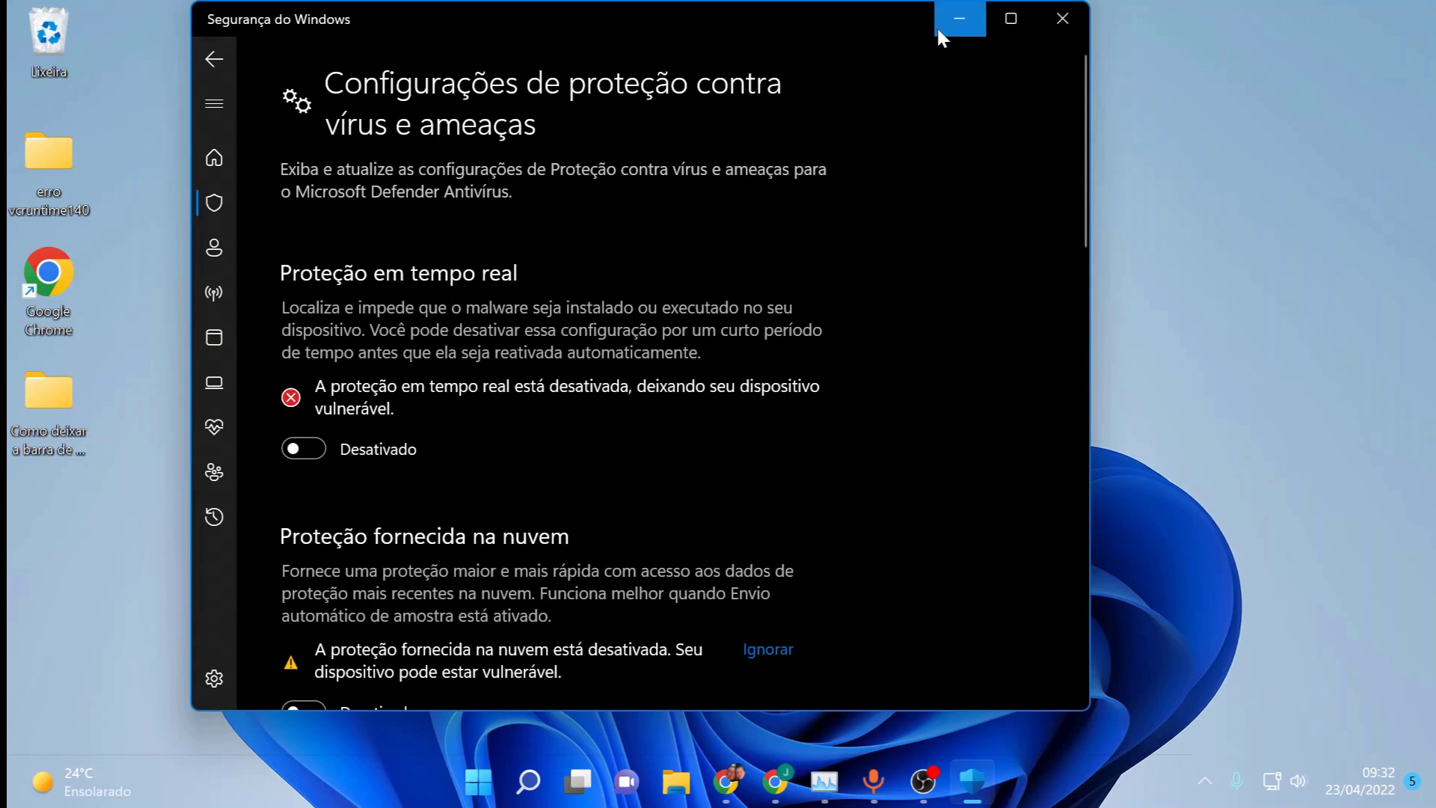
left_click(960, 18)
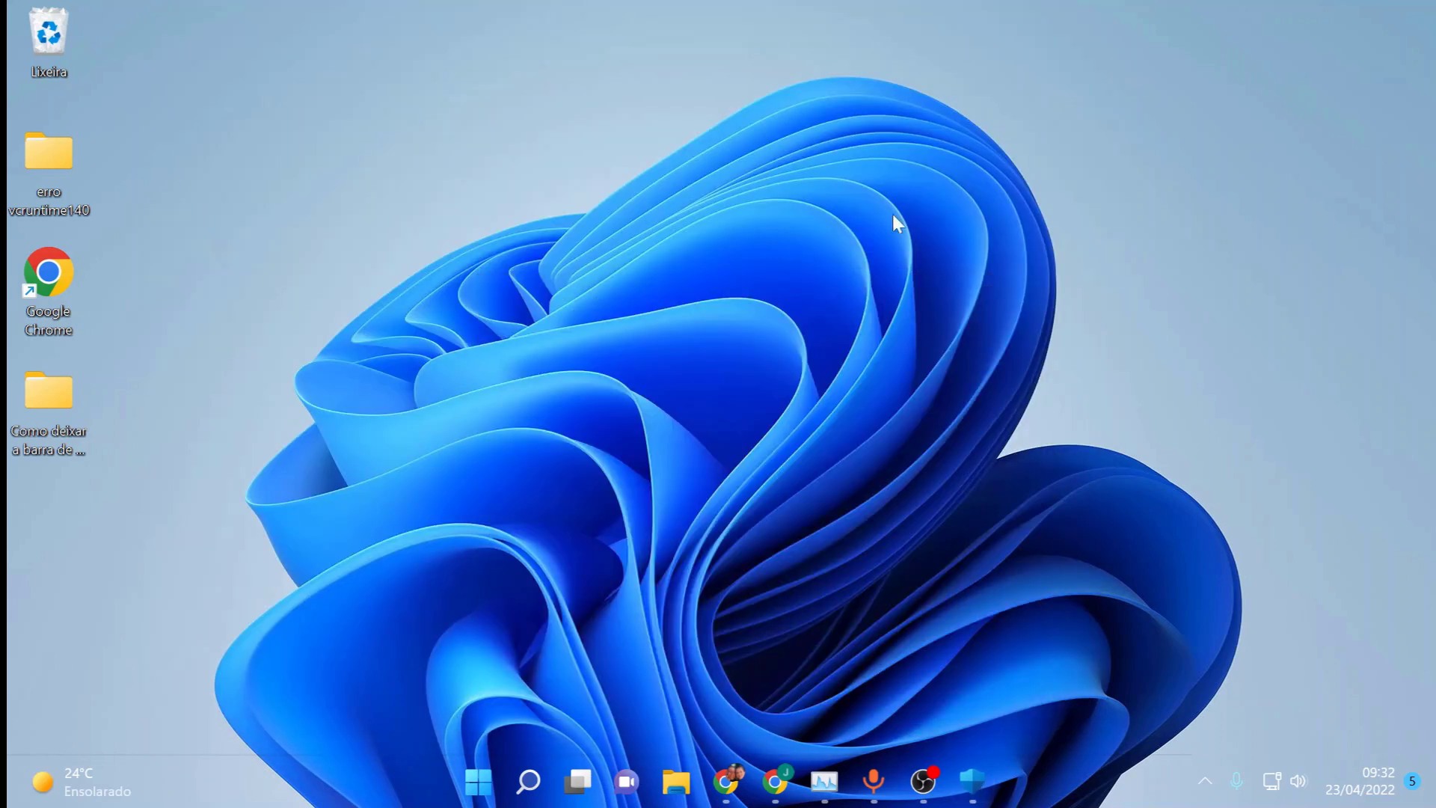
Step: Switch to Chrome and read the Microsoft Community question about disabling the Antimalware Service Executable service
left_click(743, 770)
left_click(748, 785)
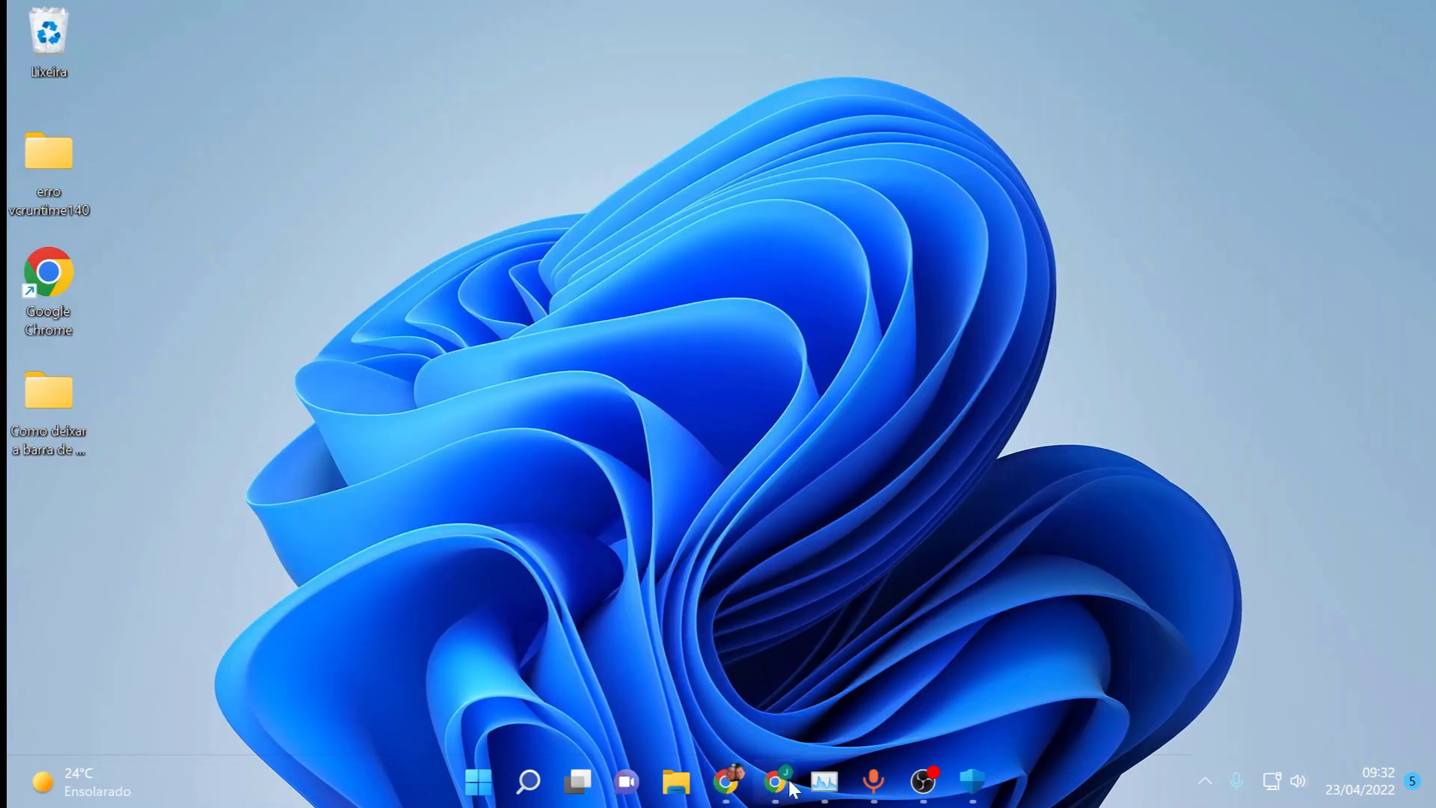
left_click(775, 781)
left_click(614, 10)
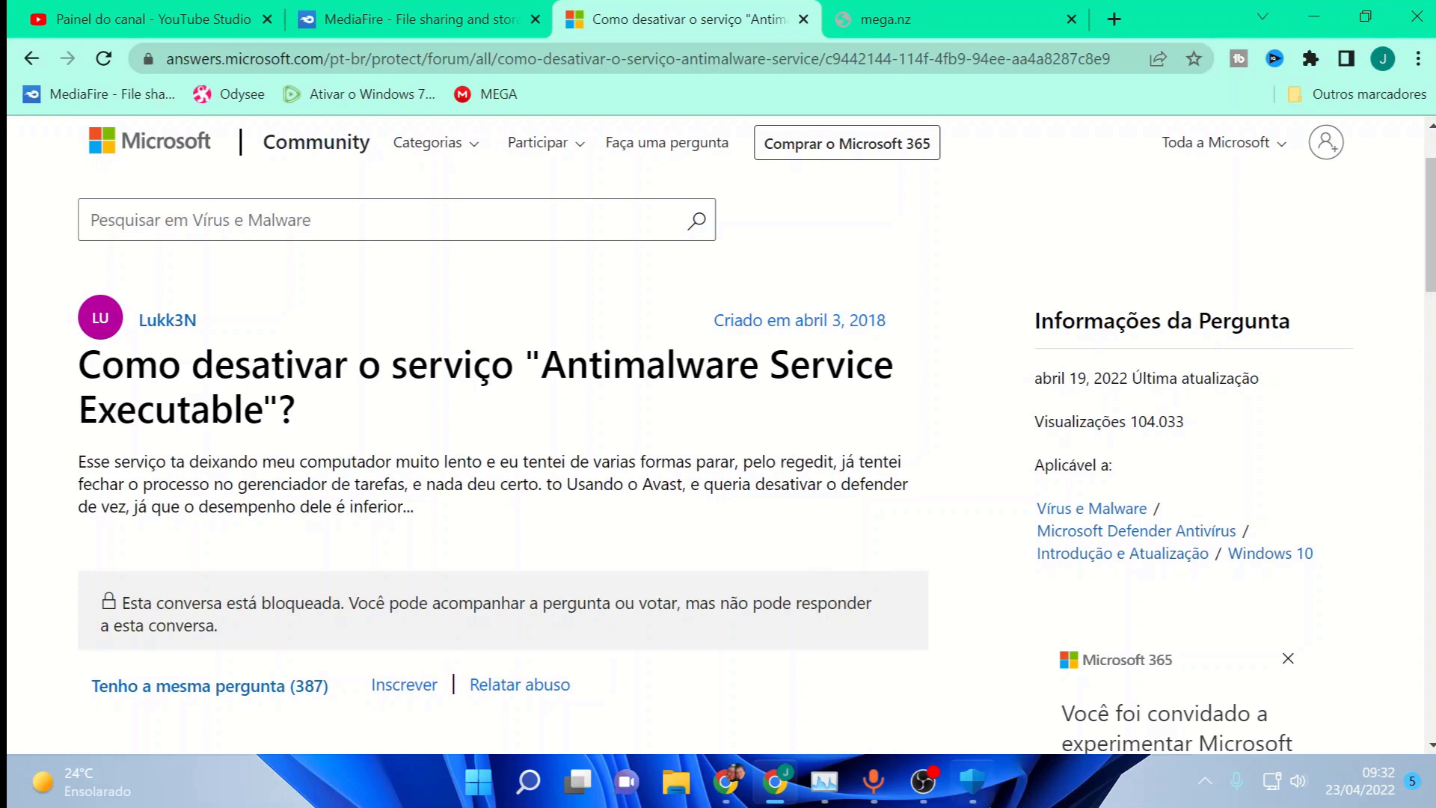
scroll(536, 404, "down", 3)
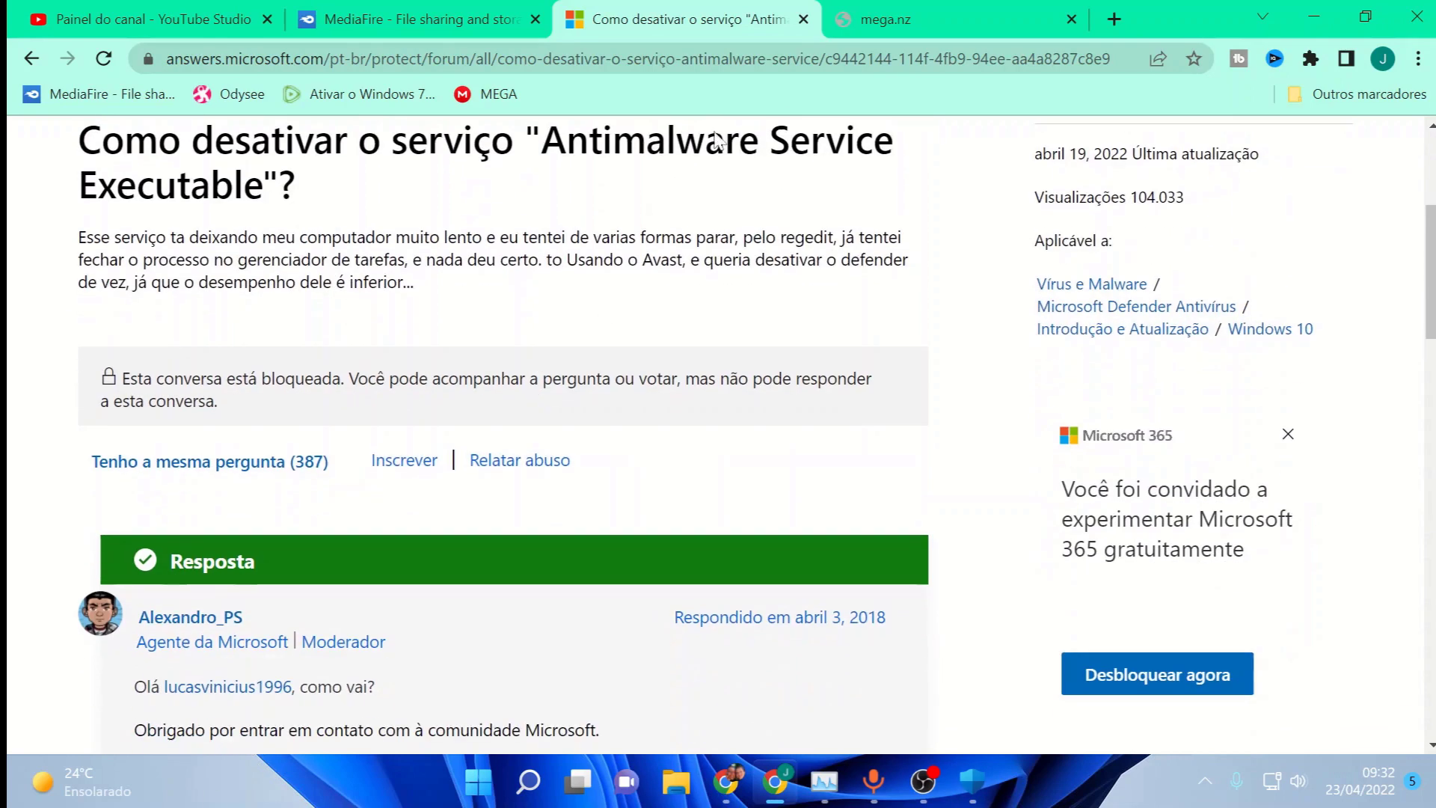
Step: Download DefenderControl.rar from the MediaFire file list and close the advertising pop-up
left_click(875, 20)
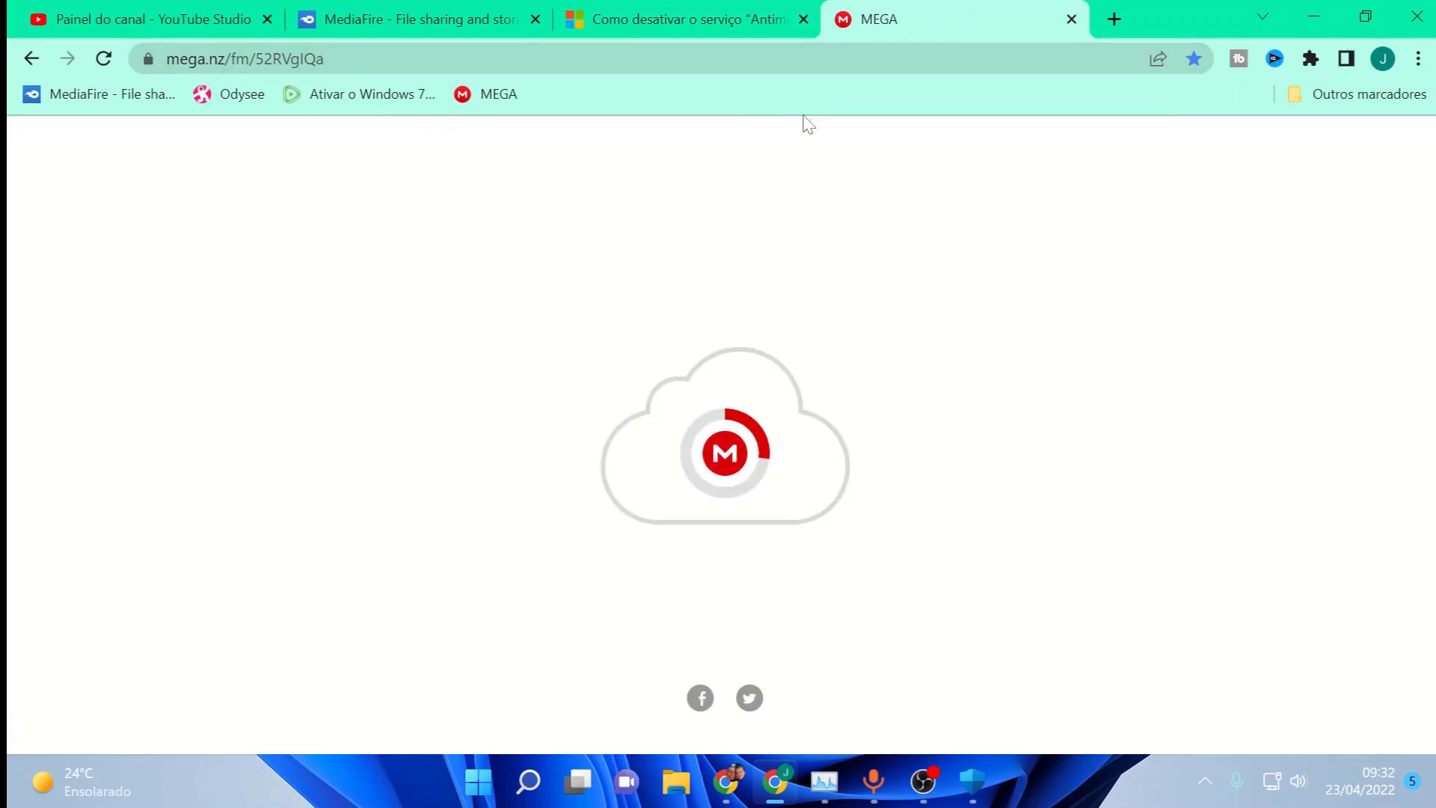
left_click(480, 20)
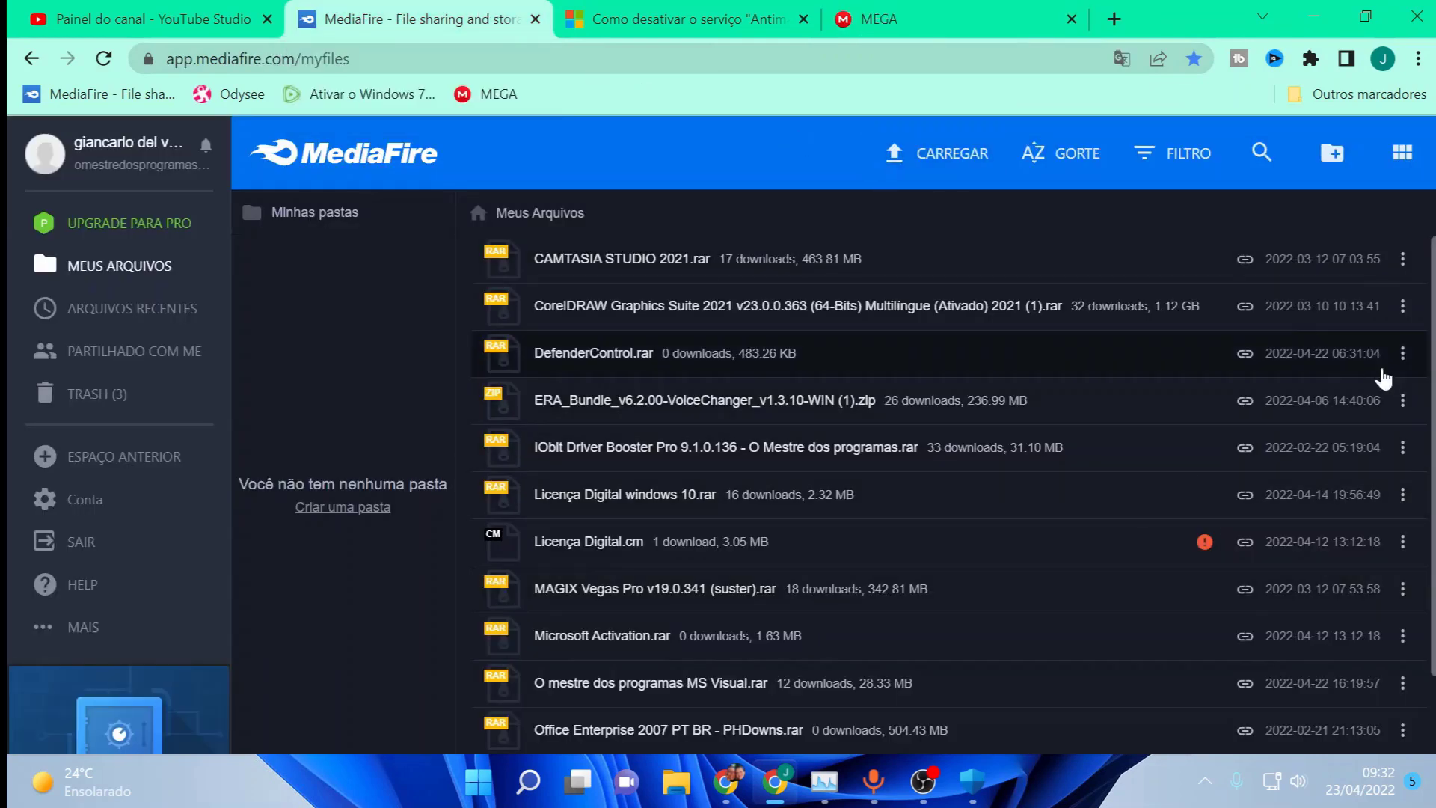
left_click(1403, 353)
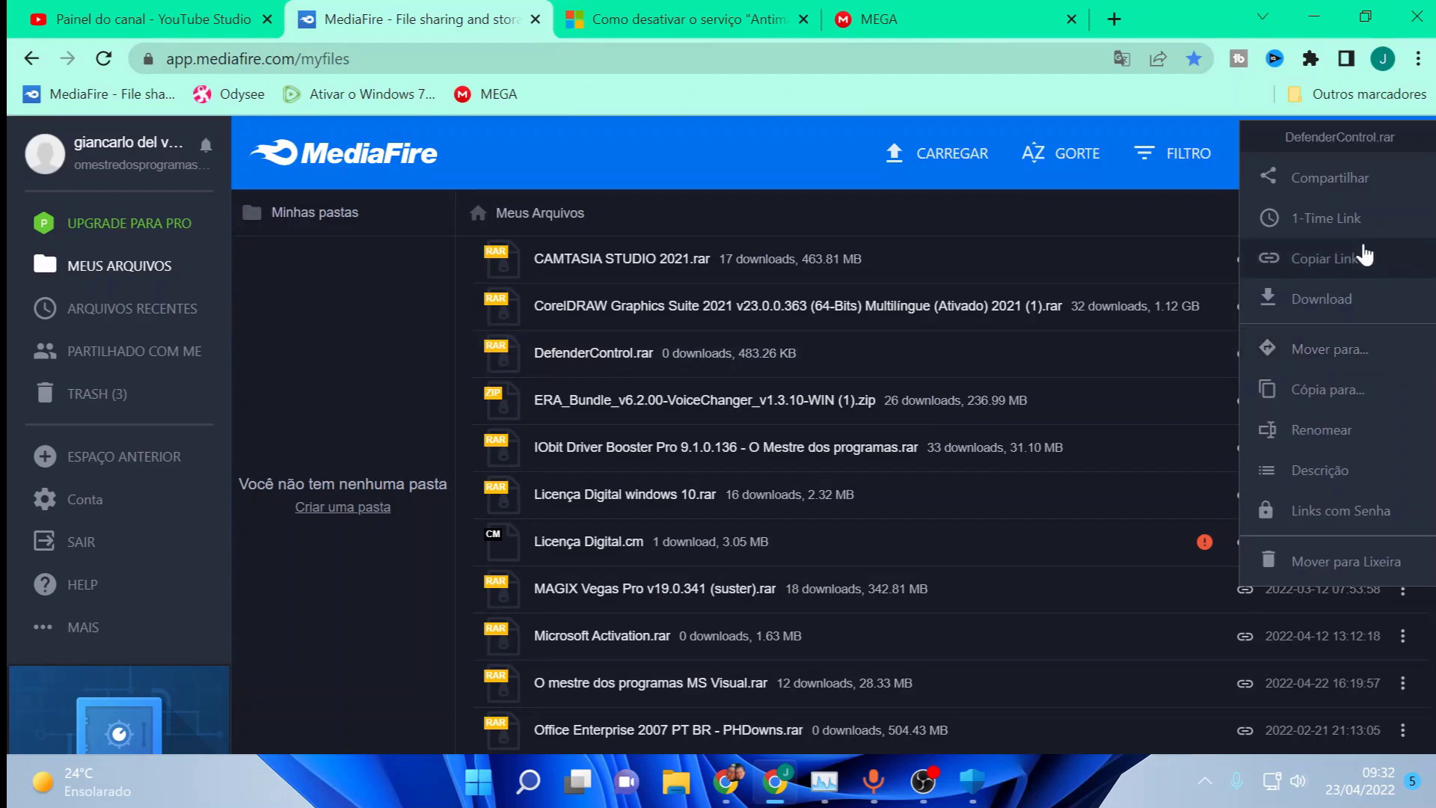
left_click(1346, 300)
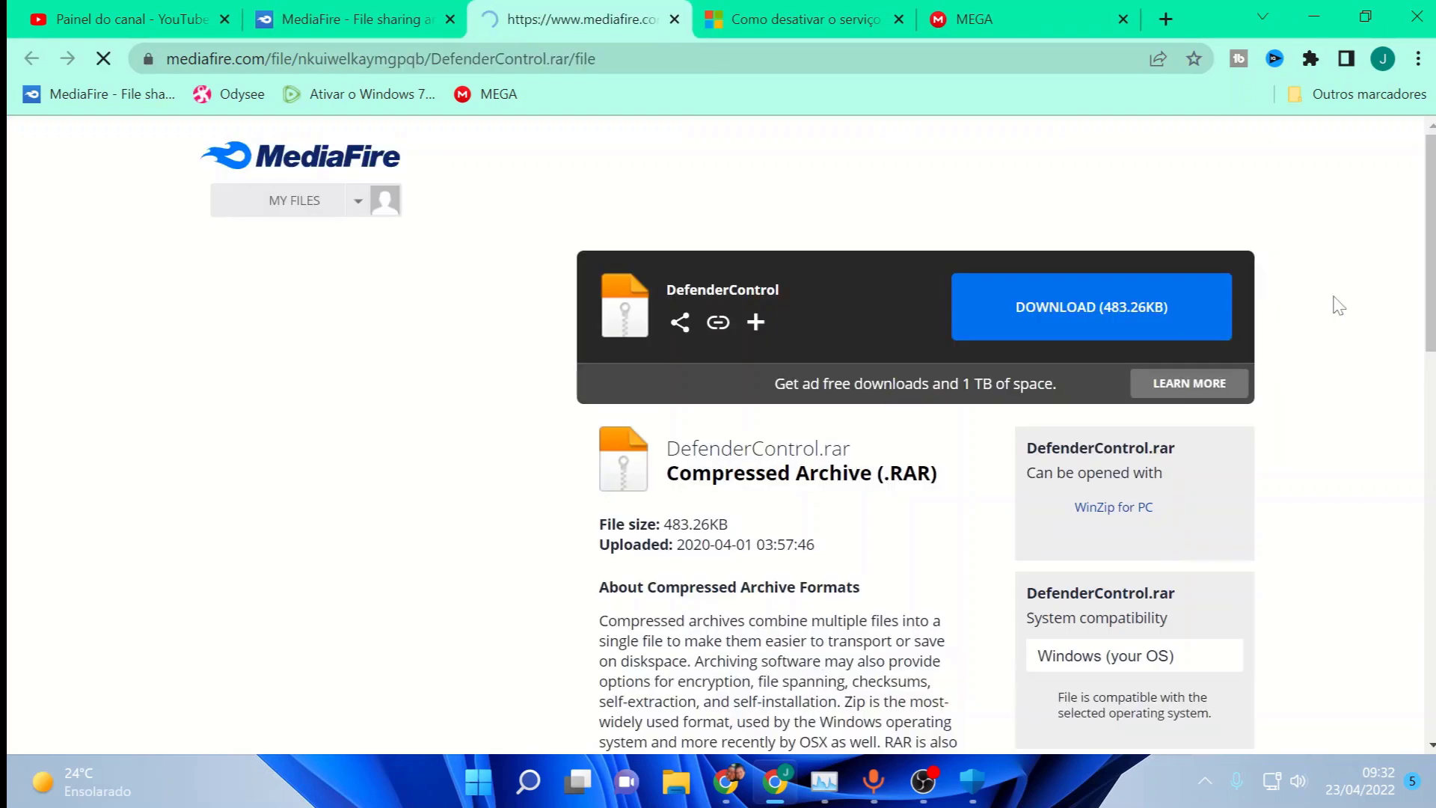
left_click(1174, 320)
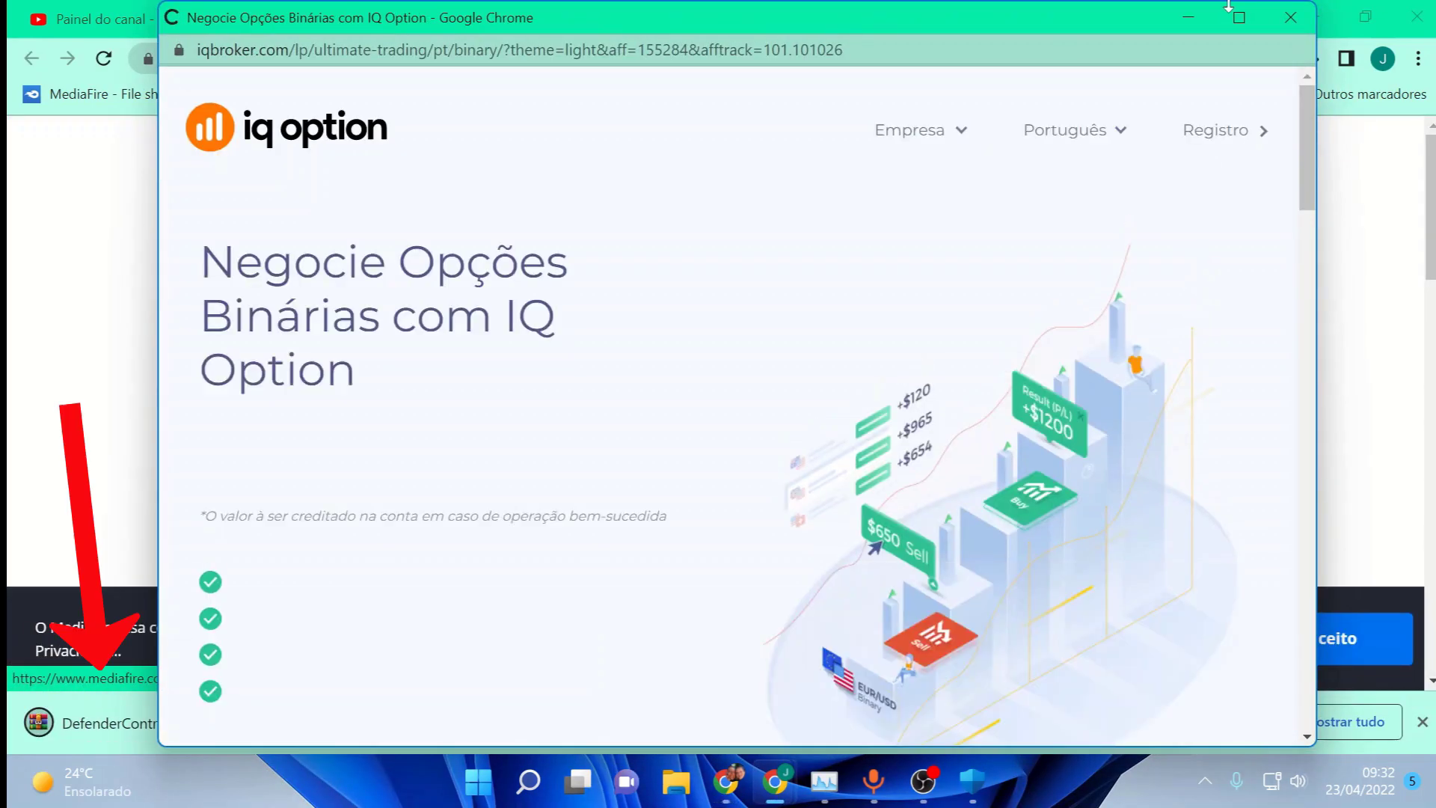
left_click(1292, 30)
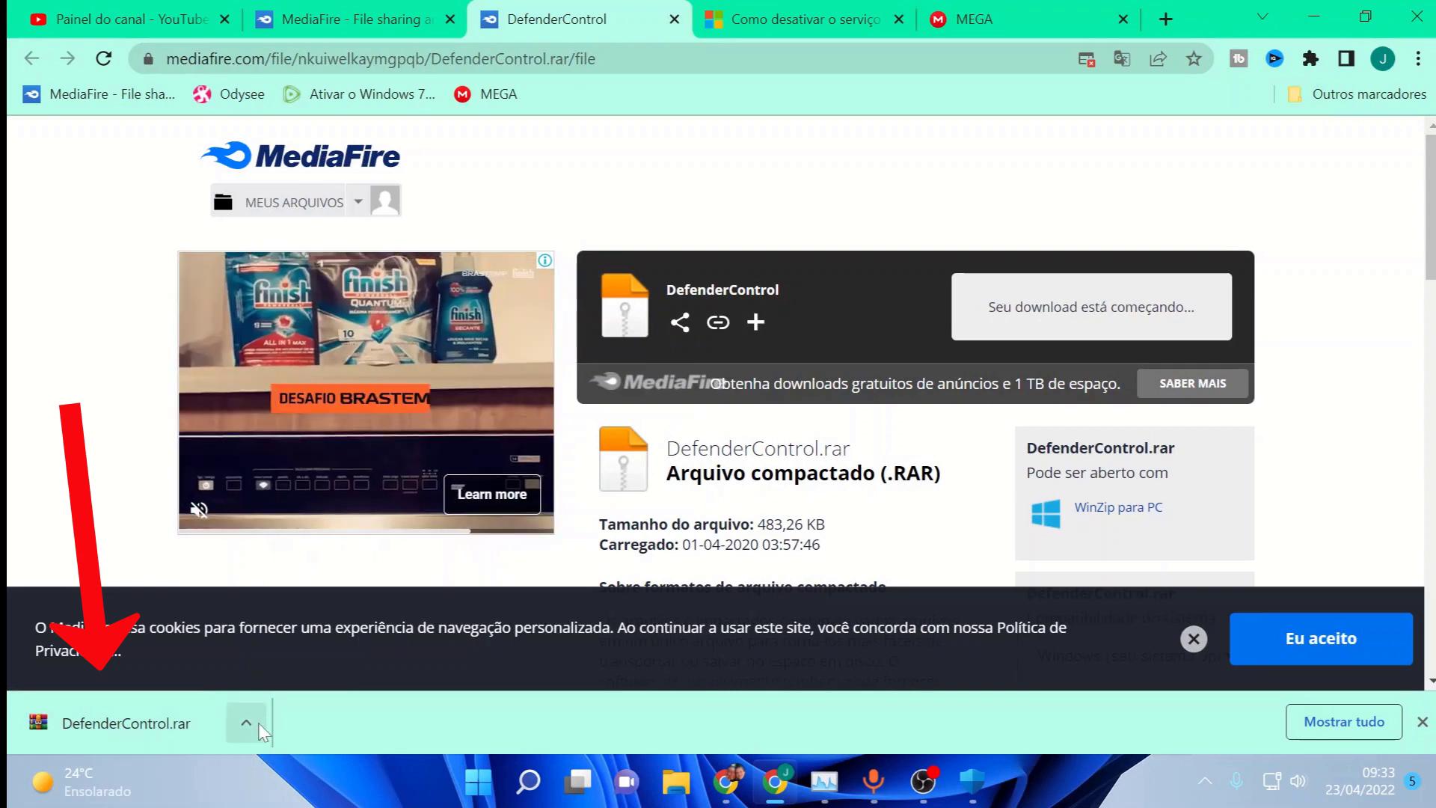
Step: Show the downloaded DefenderControl.rar in its folder and extract it there with WinRAR
left_click(260, 729)
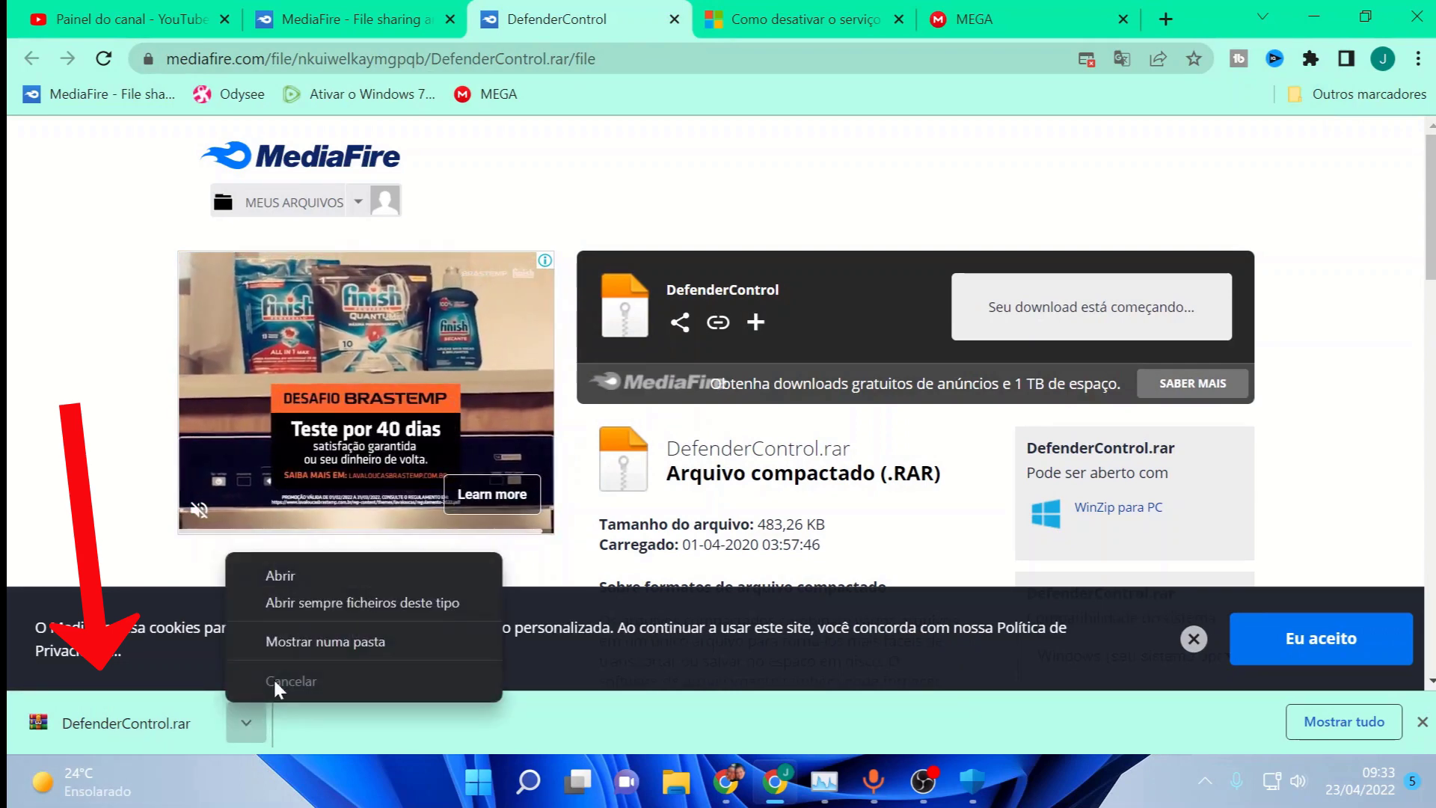
left_click(296, 647)
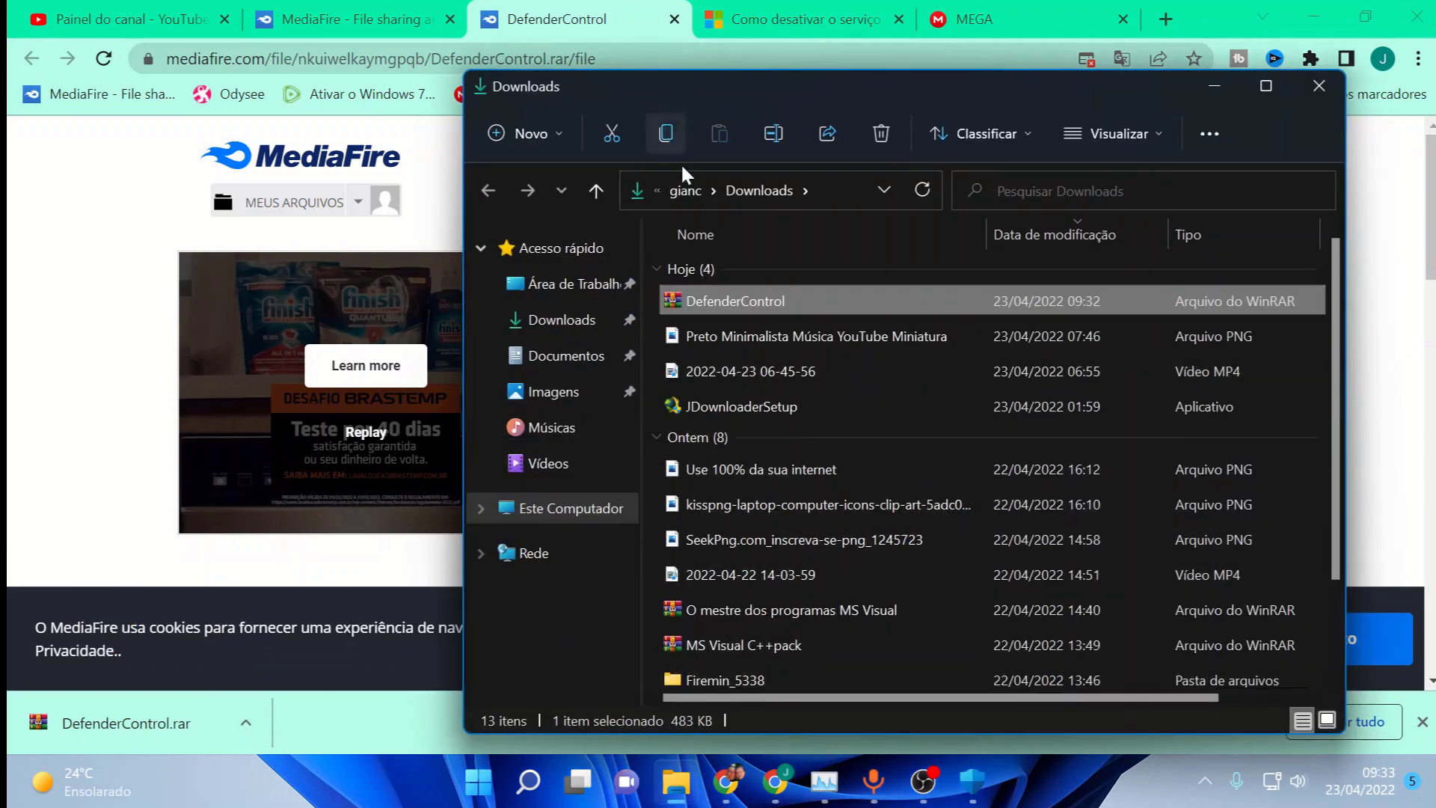
right_click(775, 303)
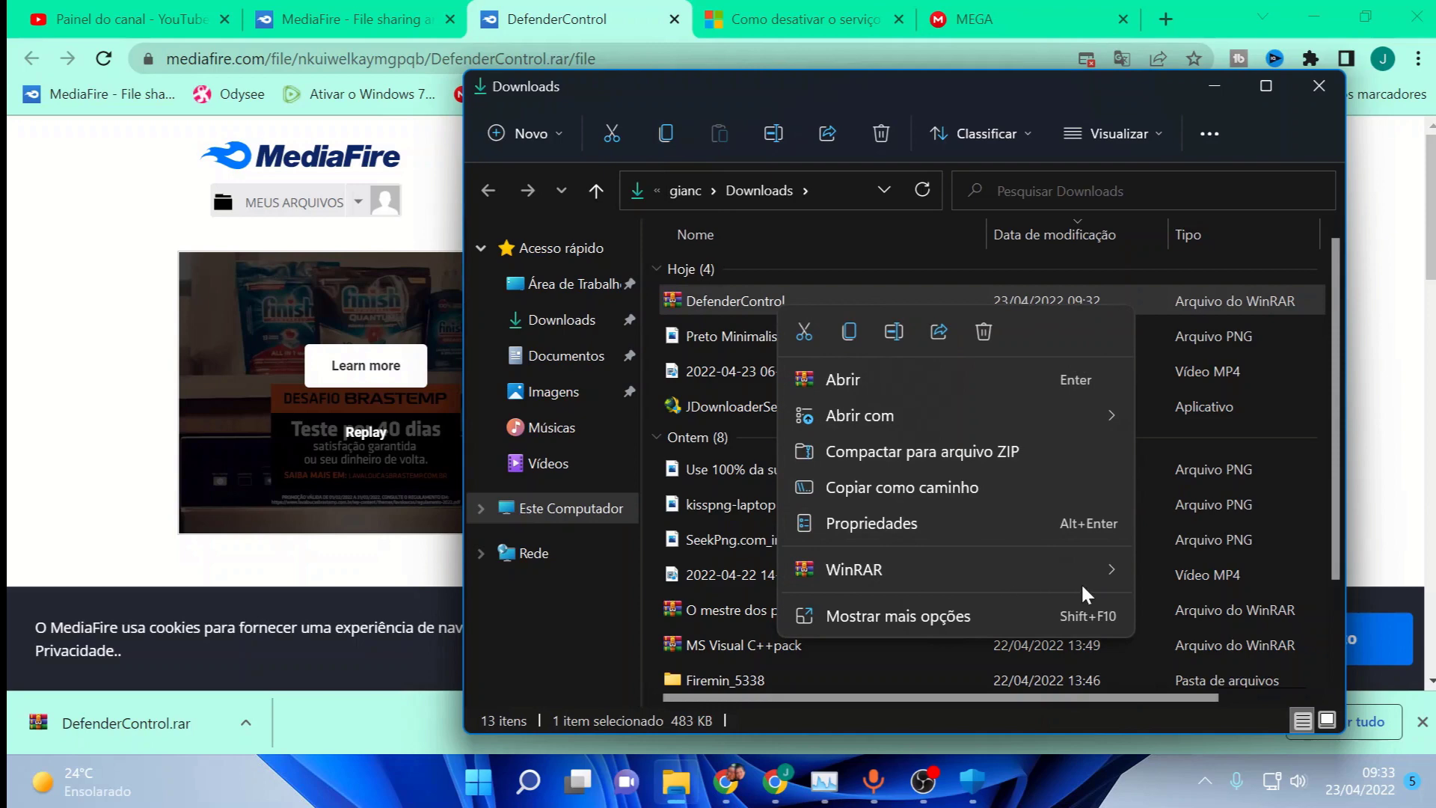
mouse_move(1098, 571)
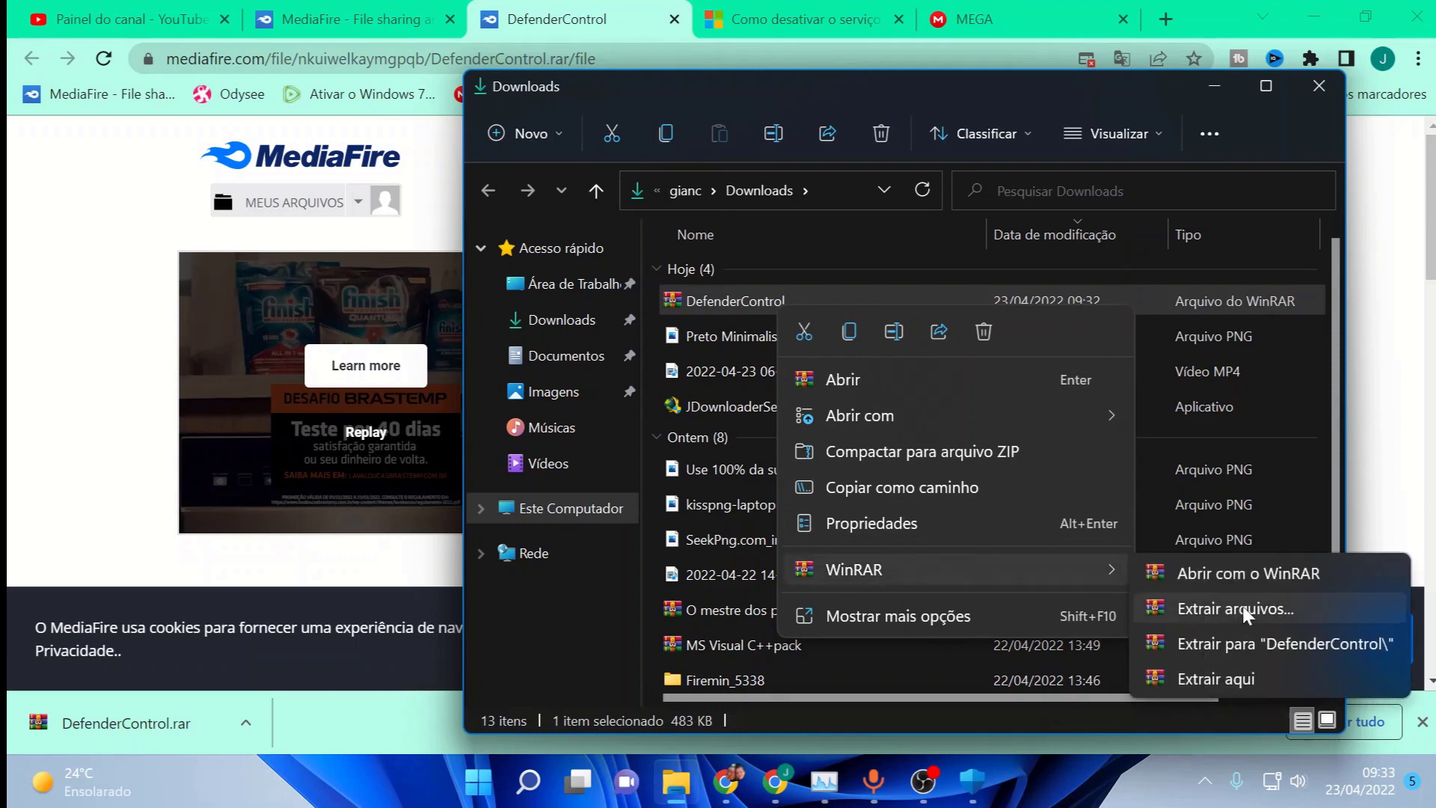
left_click(1228, 677)
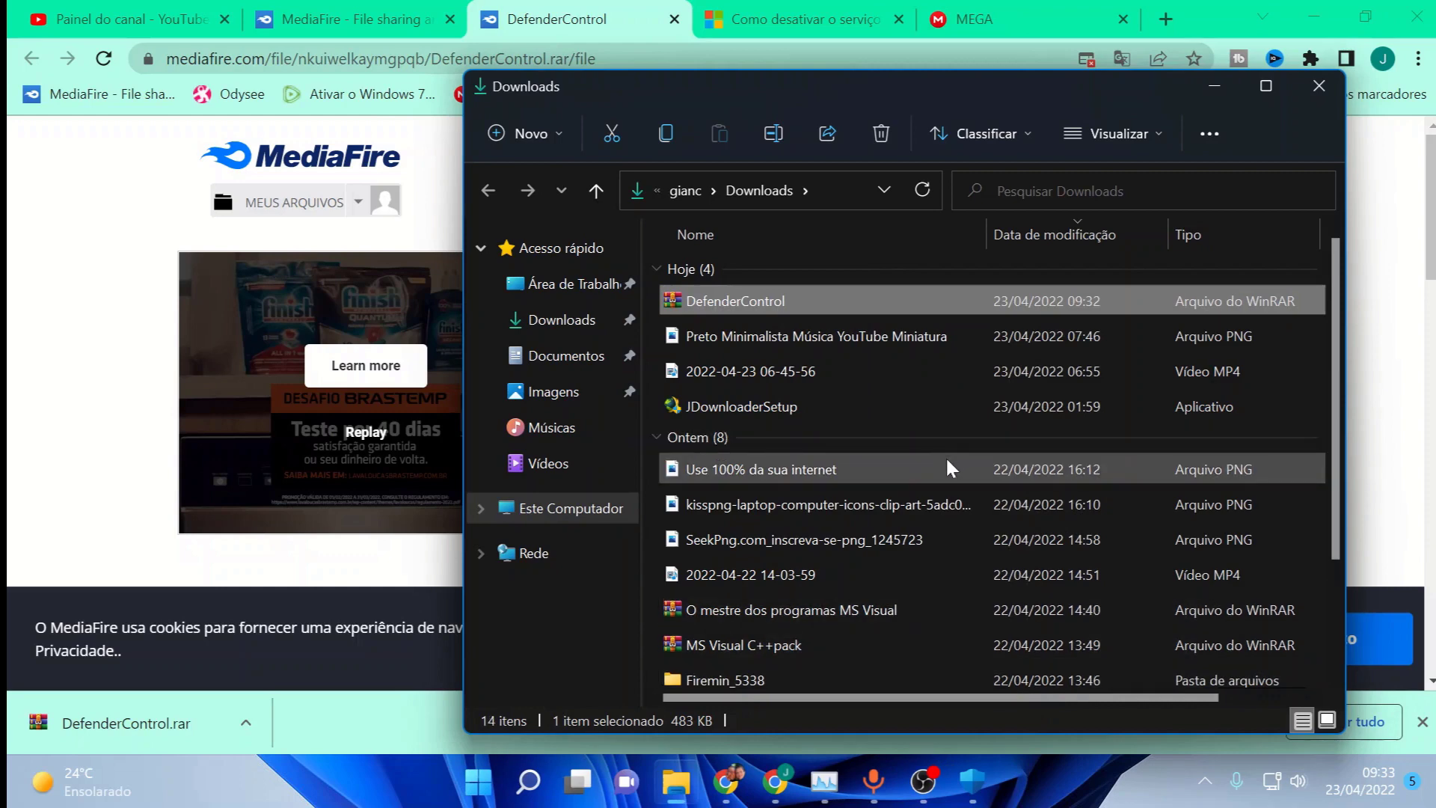
Step: Open the extracted DefenderControl folder in Downloads and launch the DefenderControl application
scroll(945, 455, "down", 2)
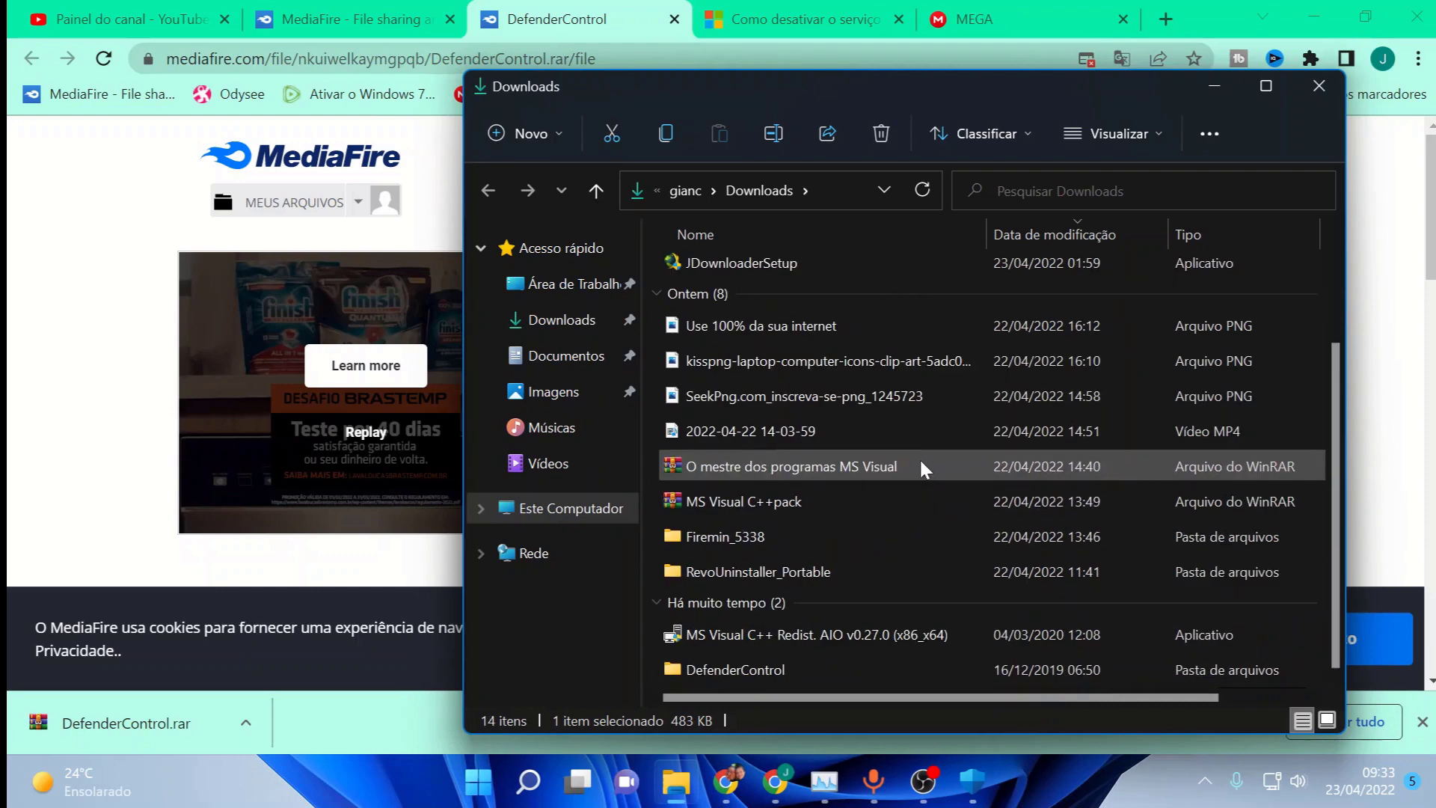
left_click(755, 670)
double_click(758, 673)
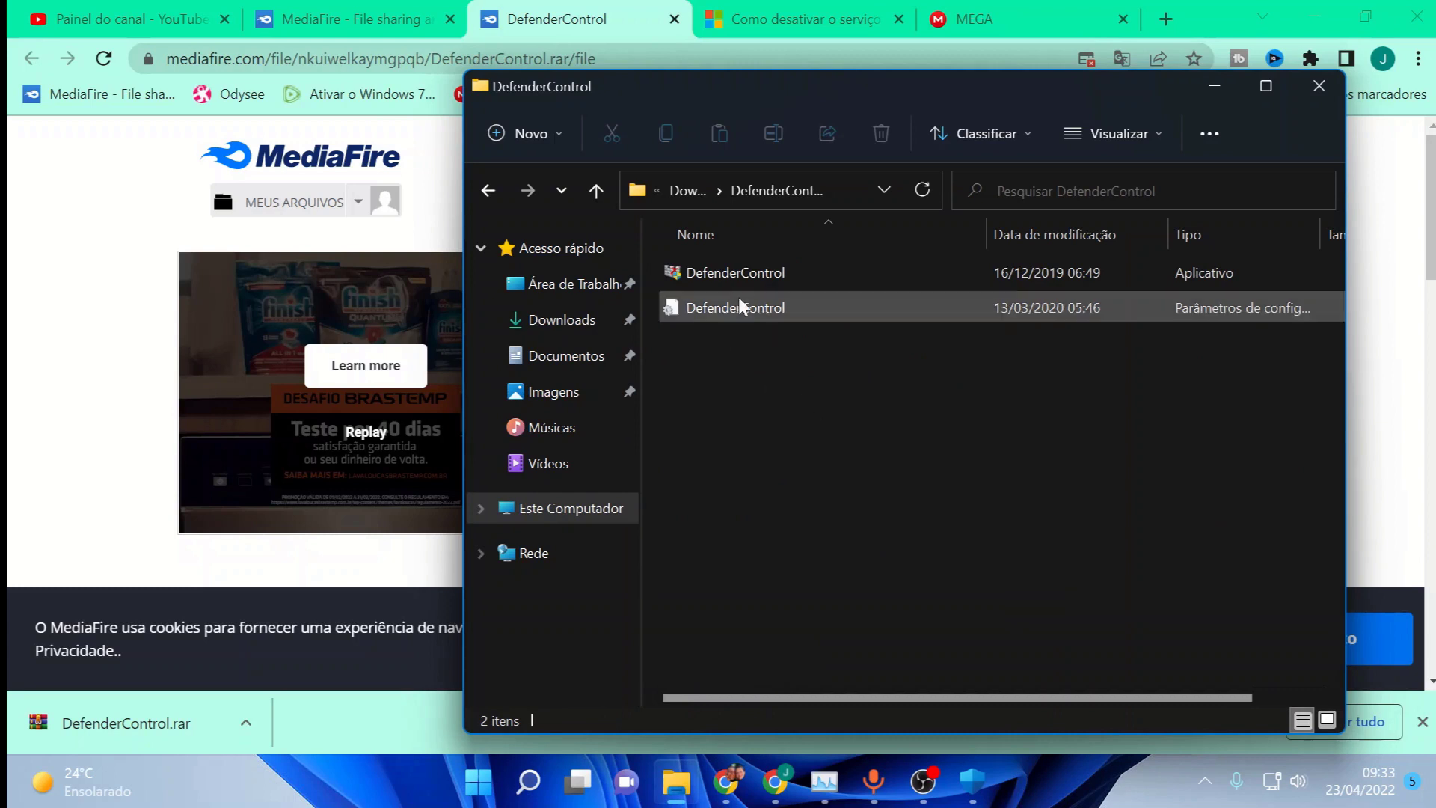
double_click(755, 281)
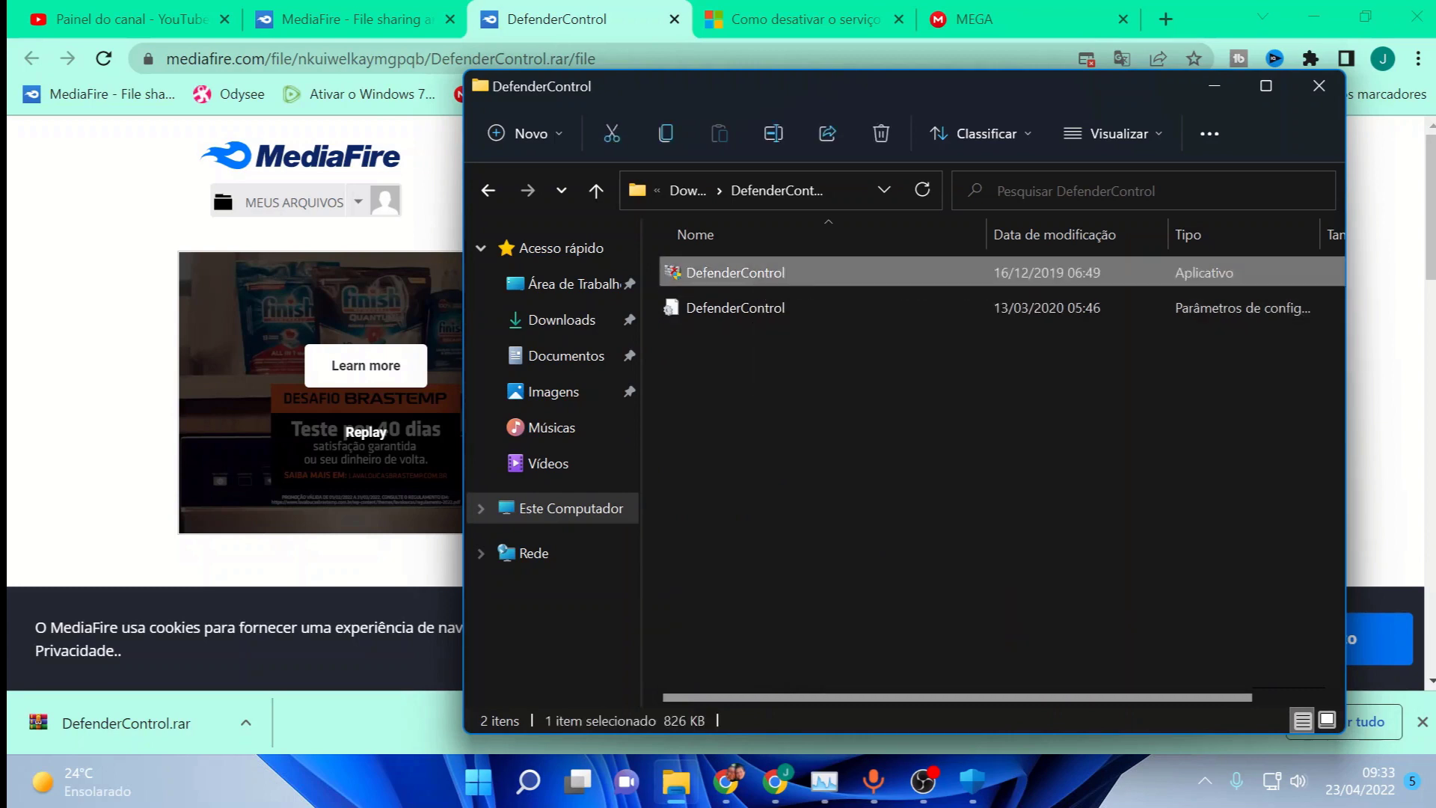
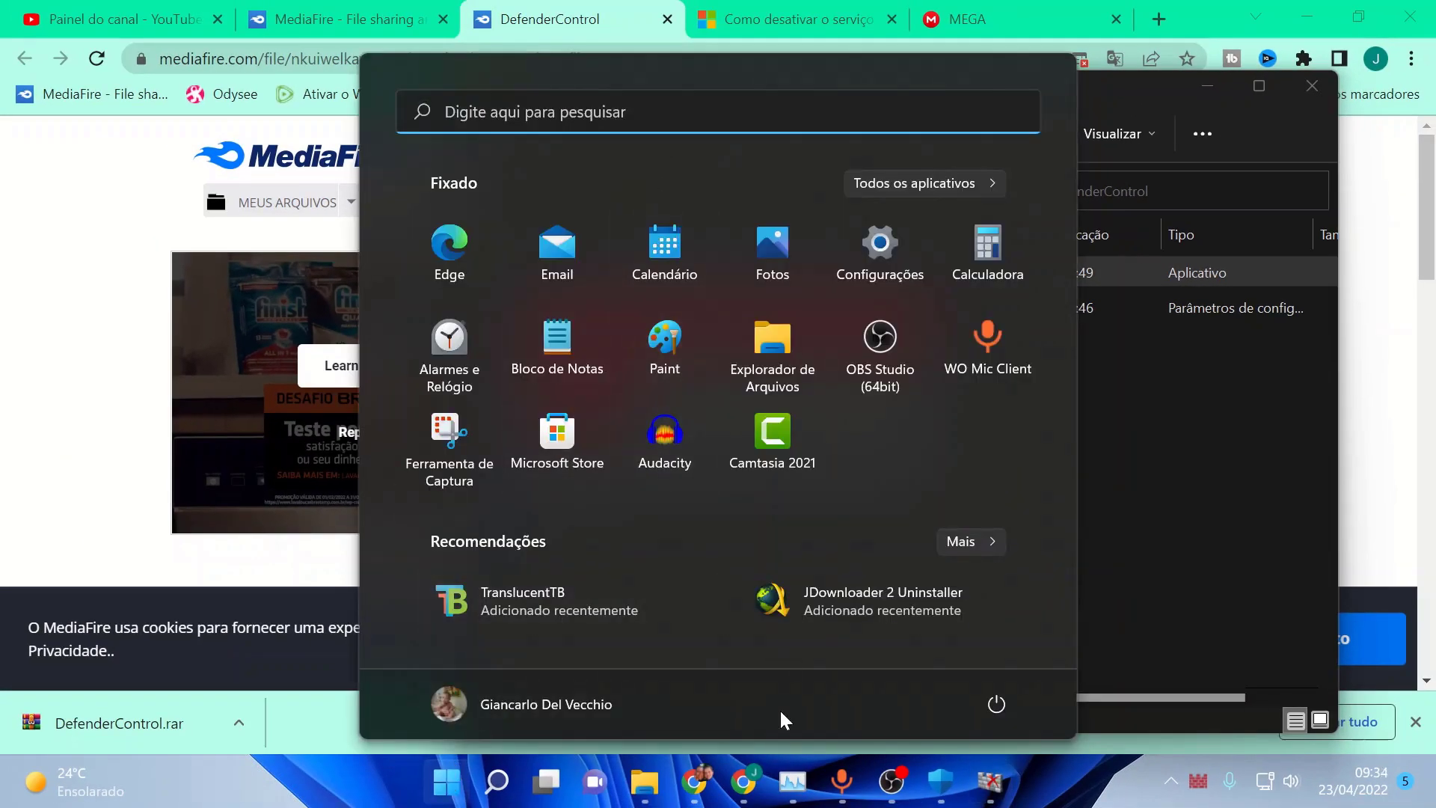
Step: Switch to Task Manager and check the running apps and background processes for the Antimalware Service Executable
left_click(793, 782)
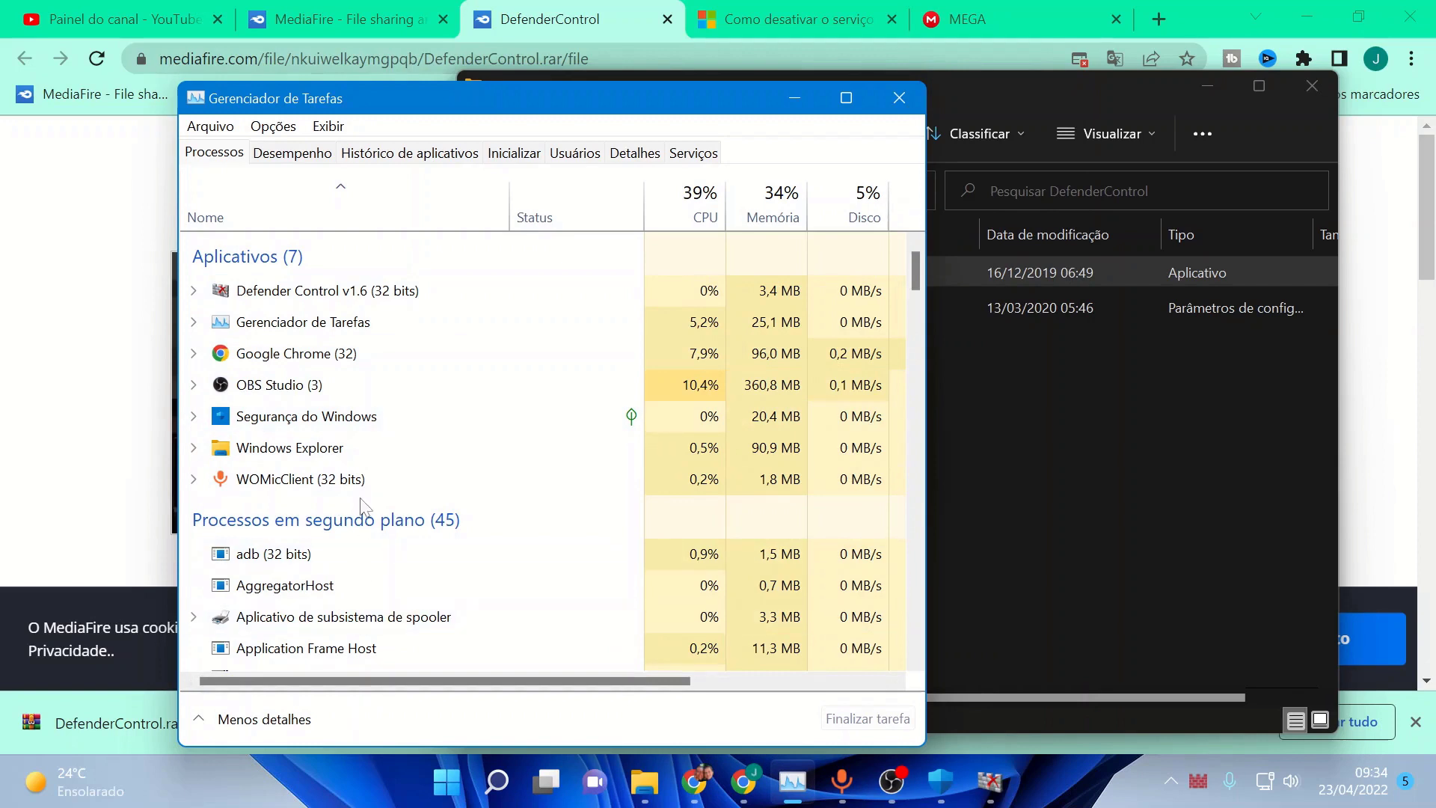
scroll(352, 588, "down", 1)
scroll(352, 591, "down", 1)
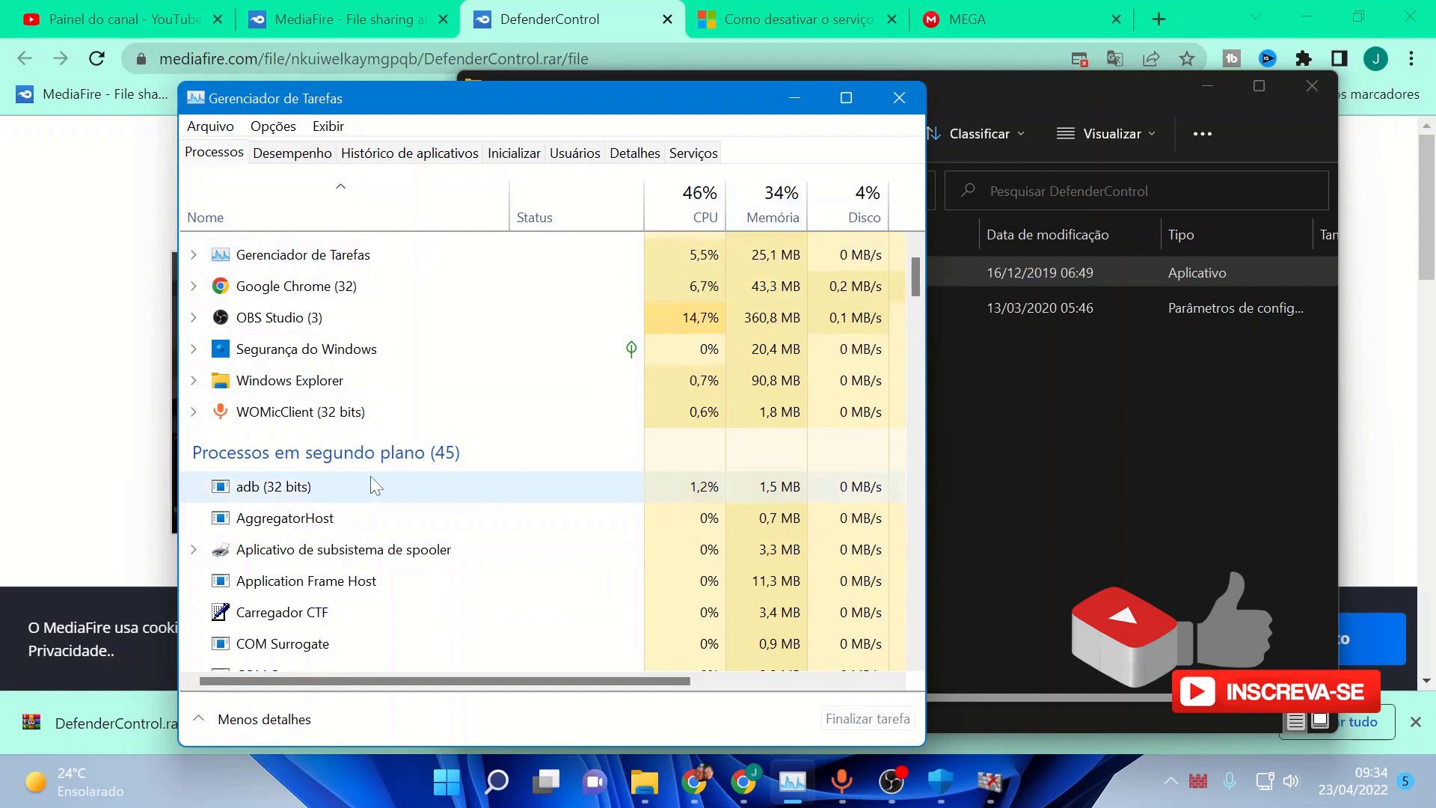
scroll(370, 476, "up", 1)
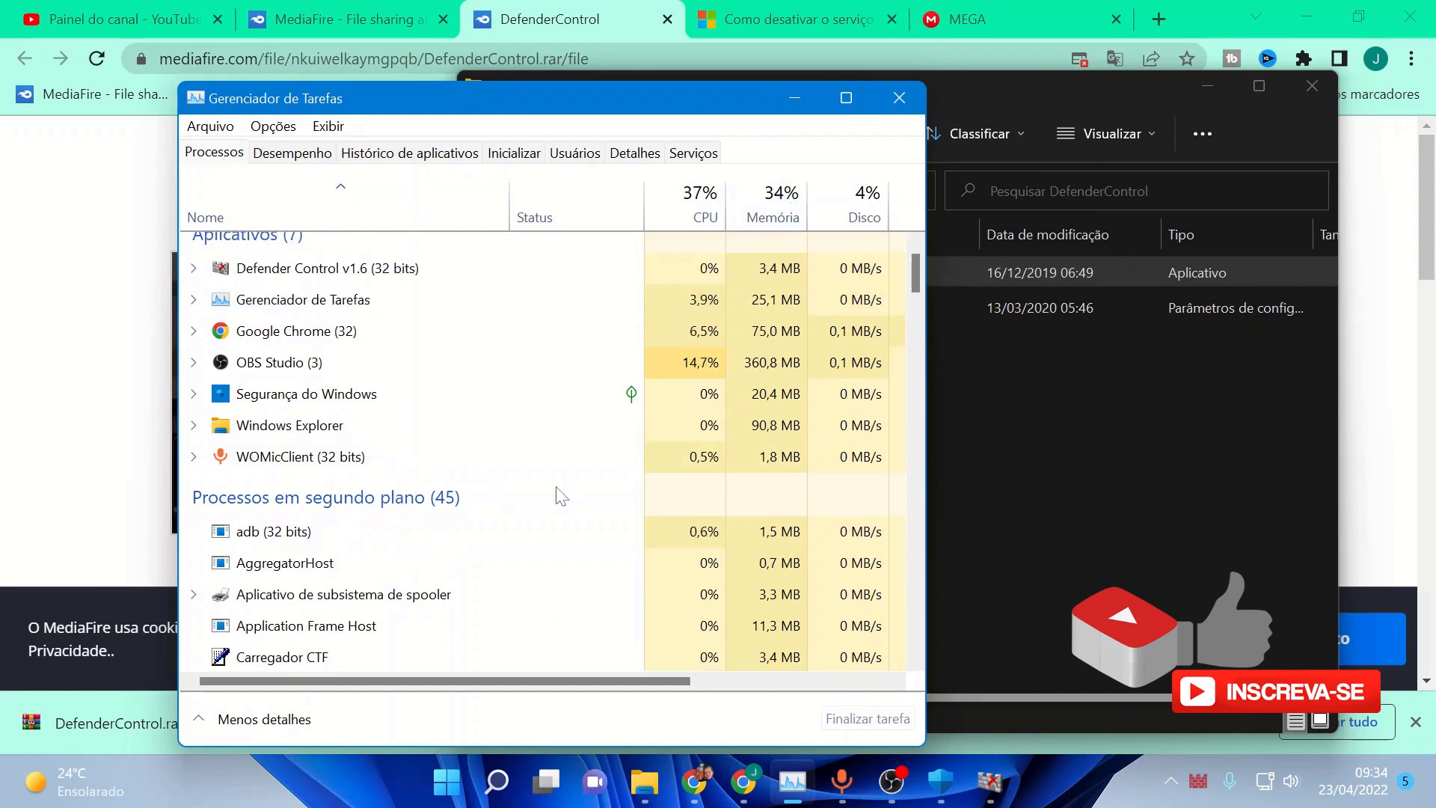
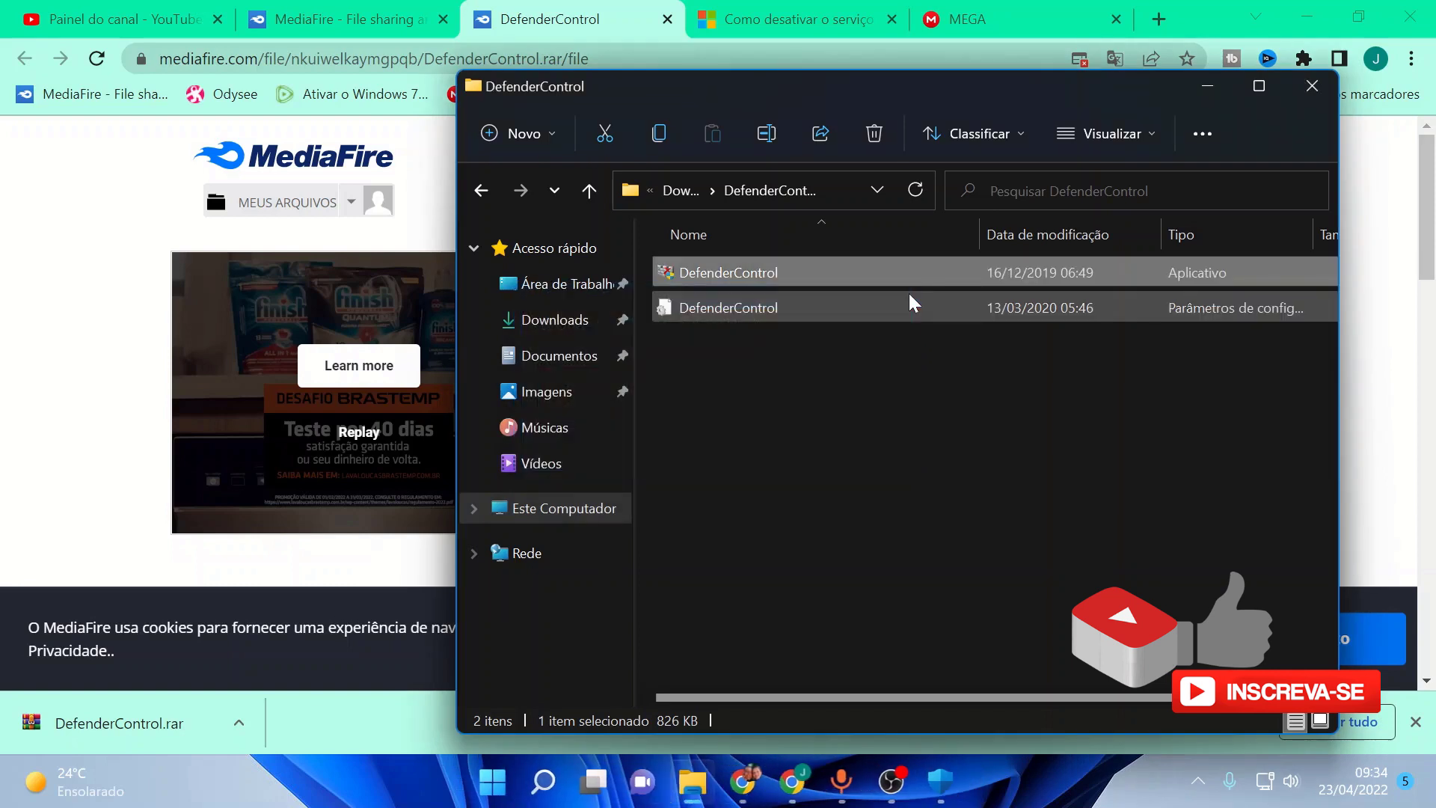
Step: Close the DefenderControl folder window and switch to the OBS window
left_click(1308, 99)
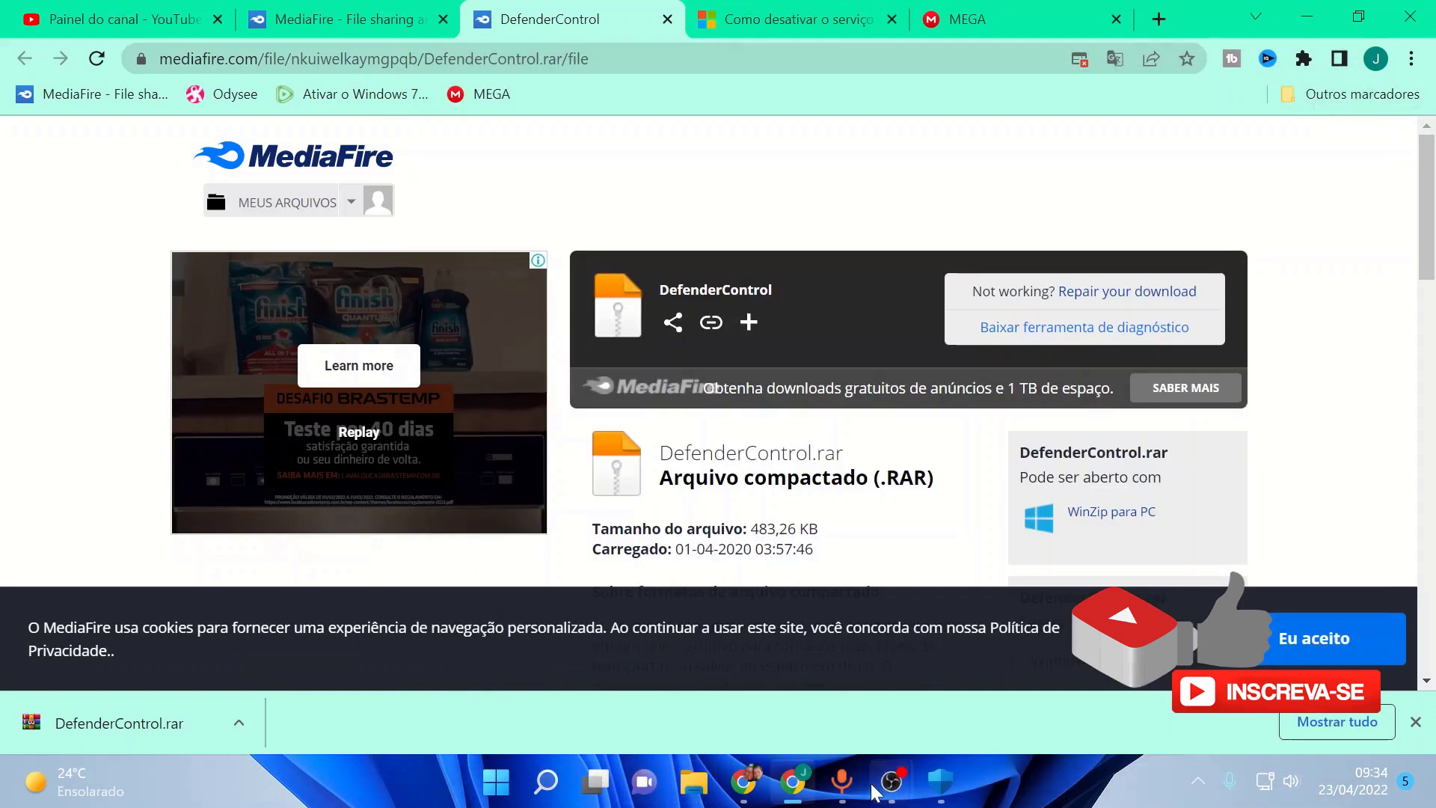
mouse_move(892, 782)
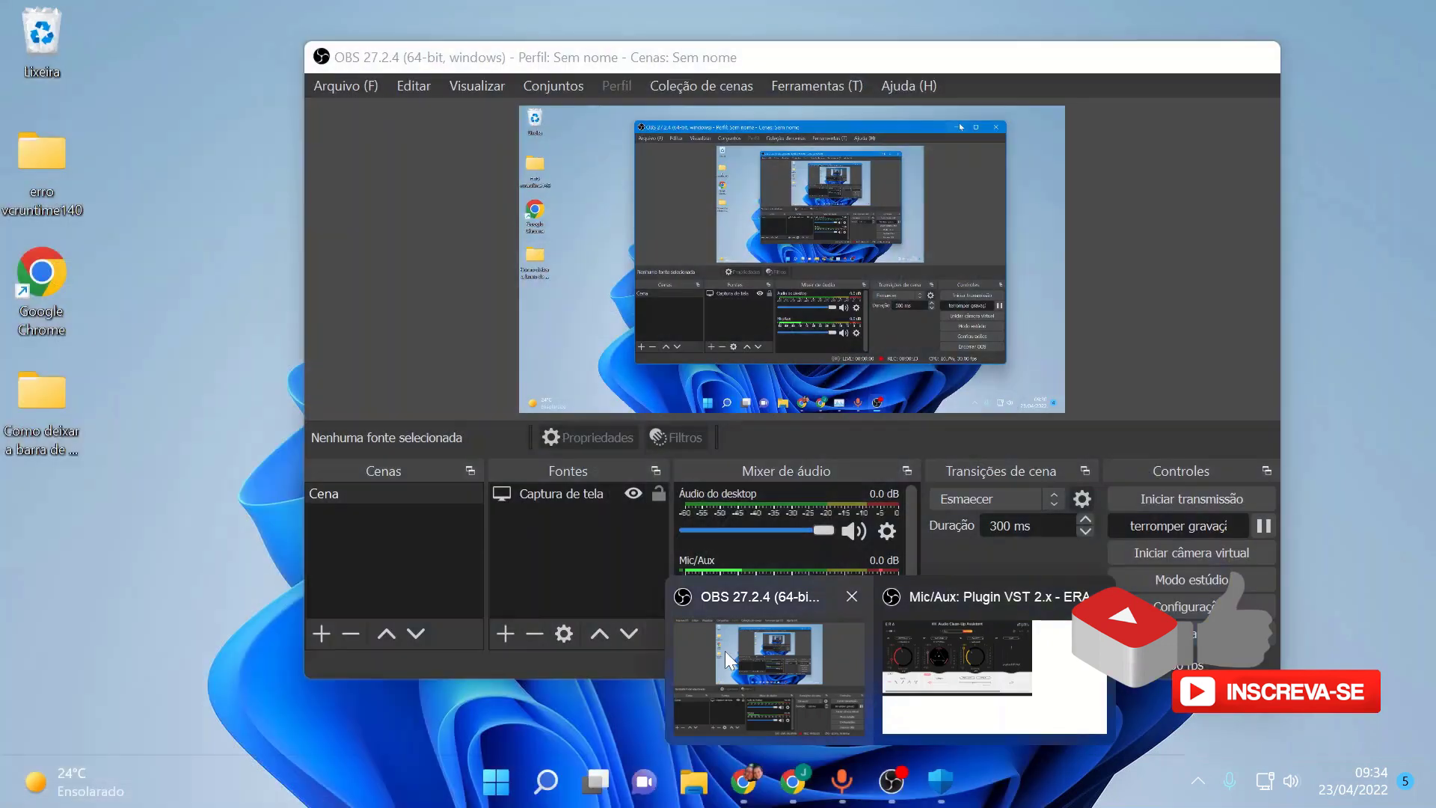
left_click(726, 653)
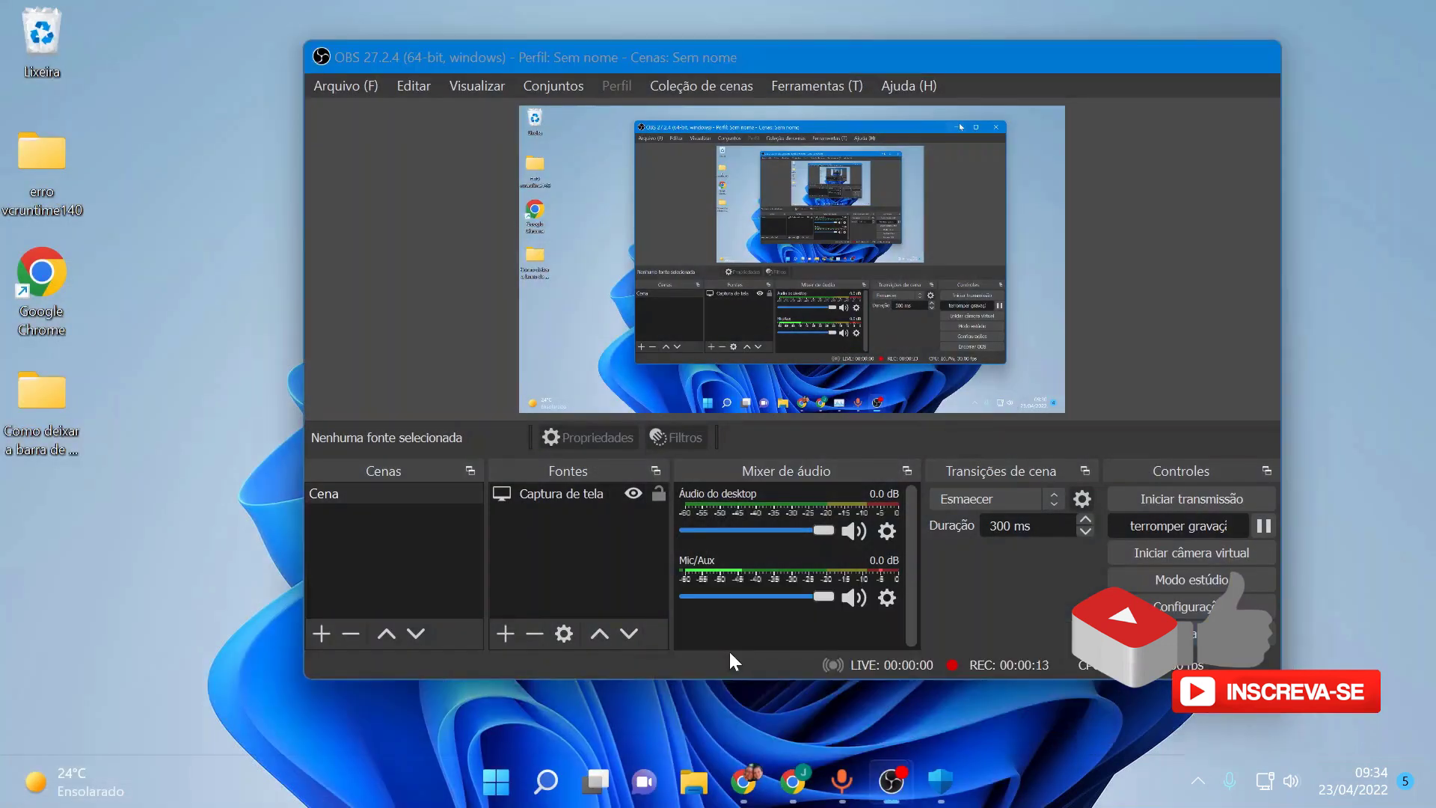